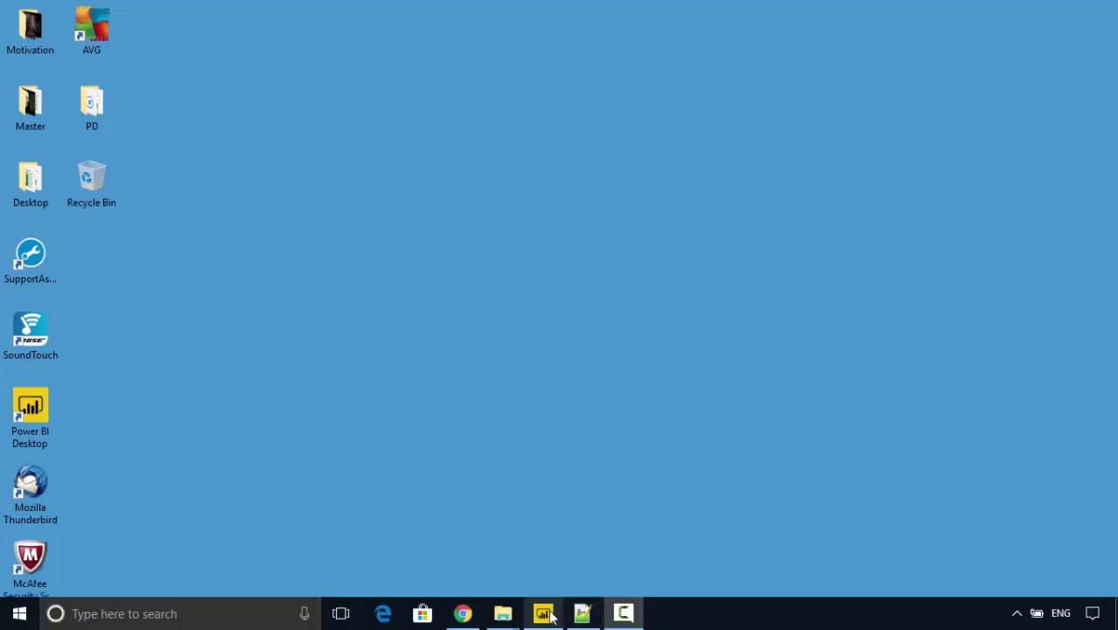
- Bring up the Power BI report '38. This Year Vs Last Years Total' from the taskbar
click(544, 616)
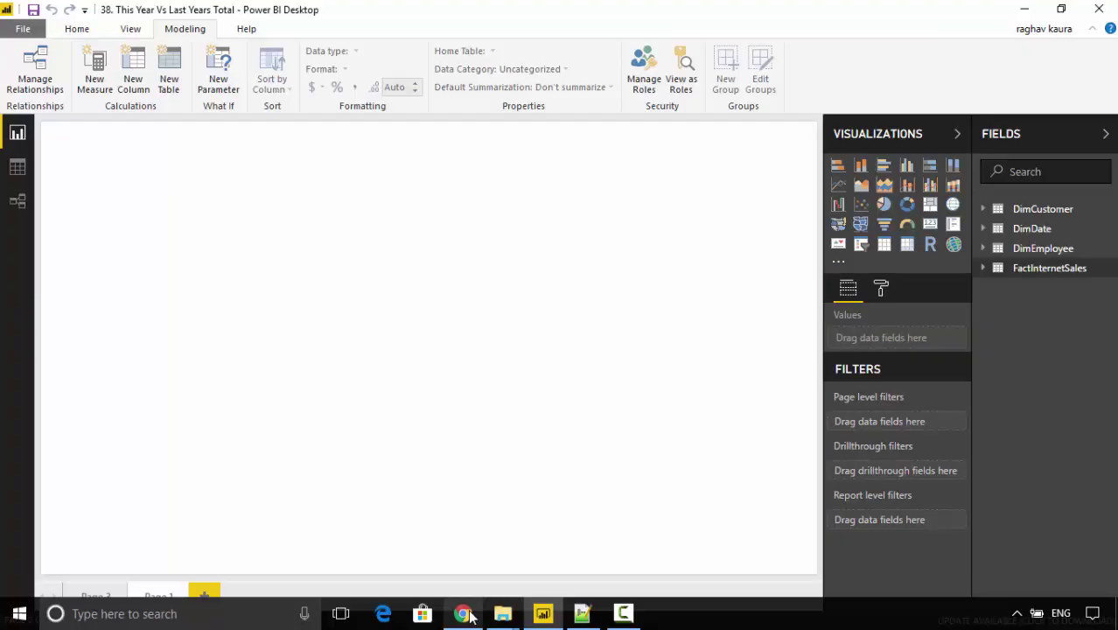
click(464, 617)
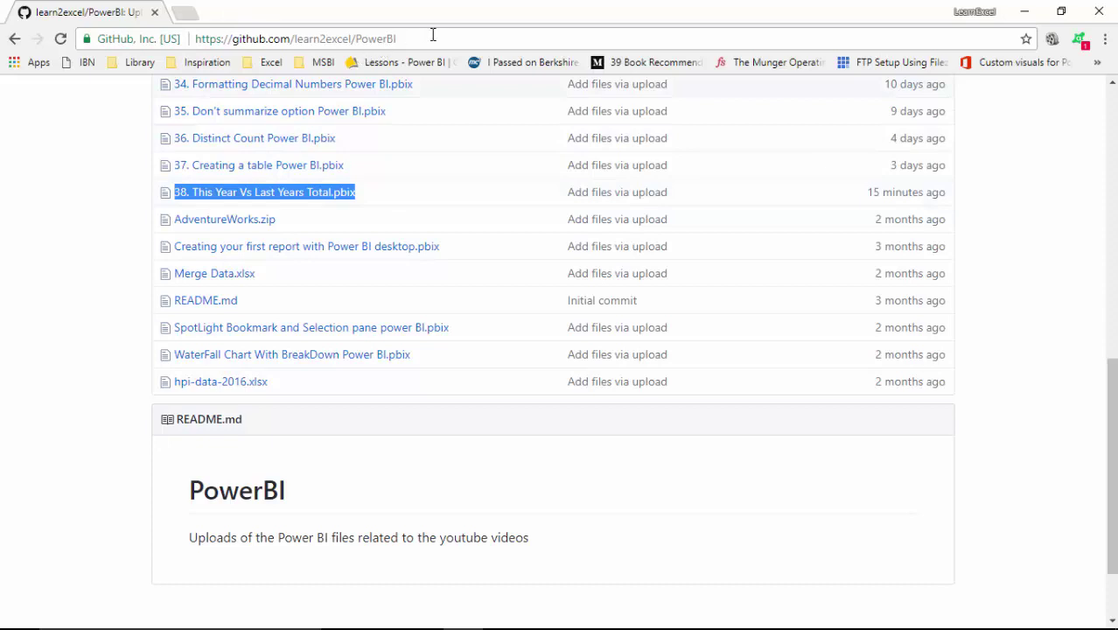
click(399, 38)
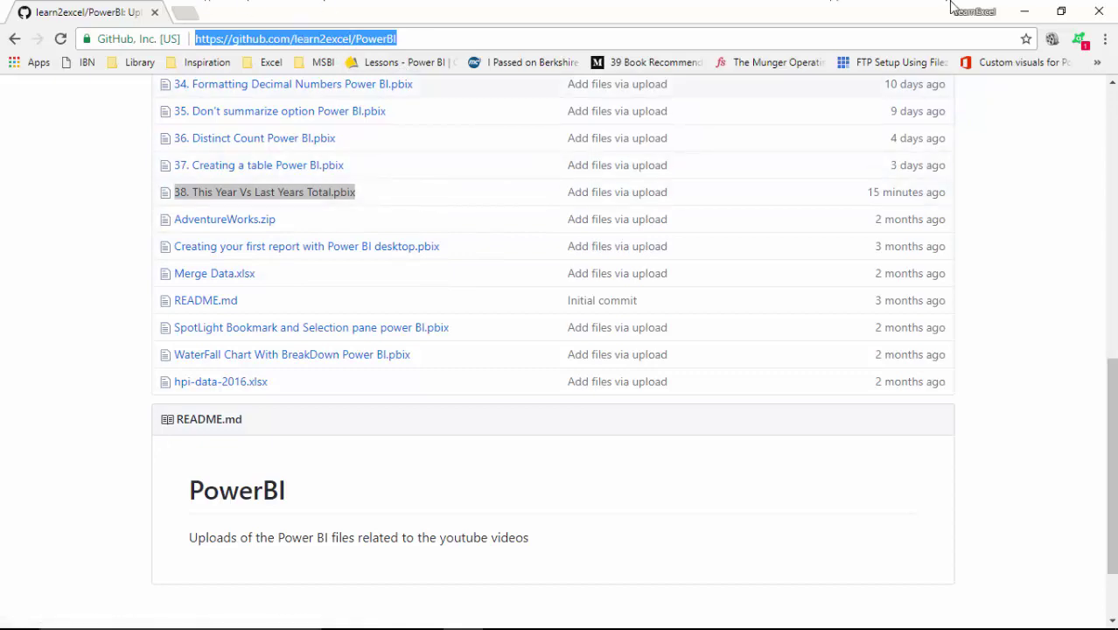
- Build a column chart of SalesAmount by DimDate CalendarYear (2005–2008) and enlarge it
click(1024, 11)
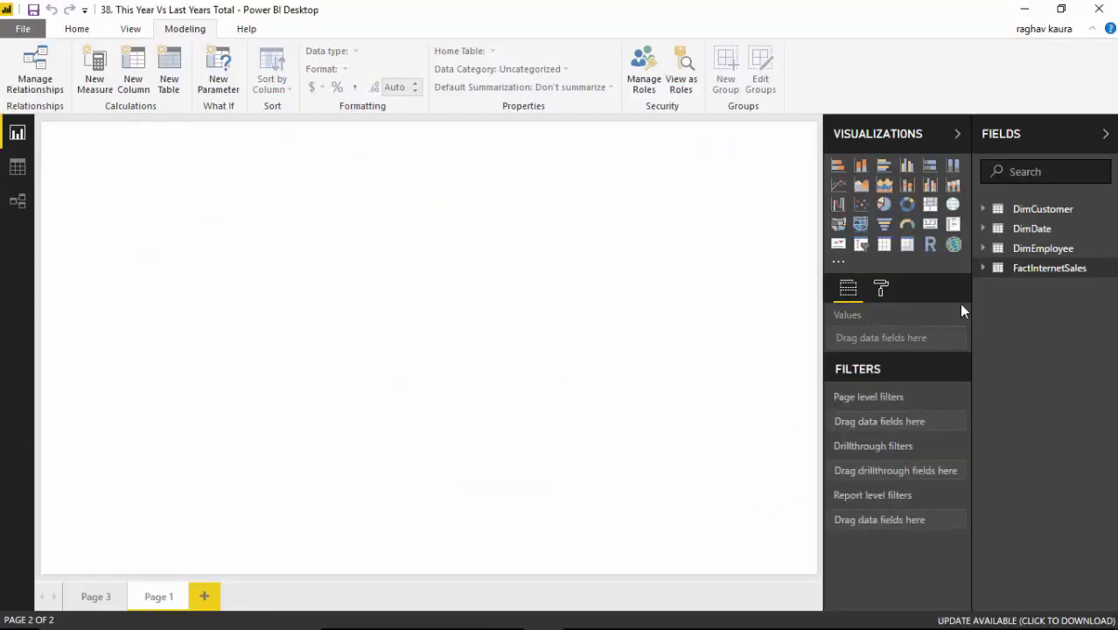
click(983, 271)
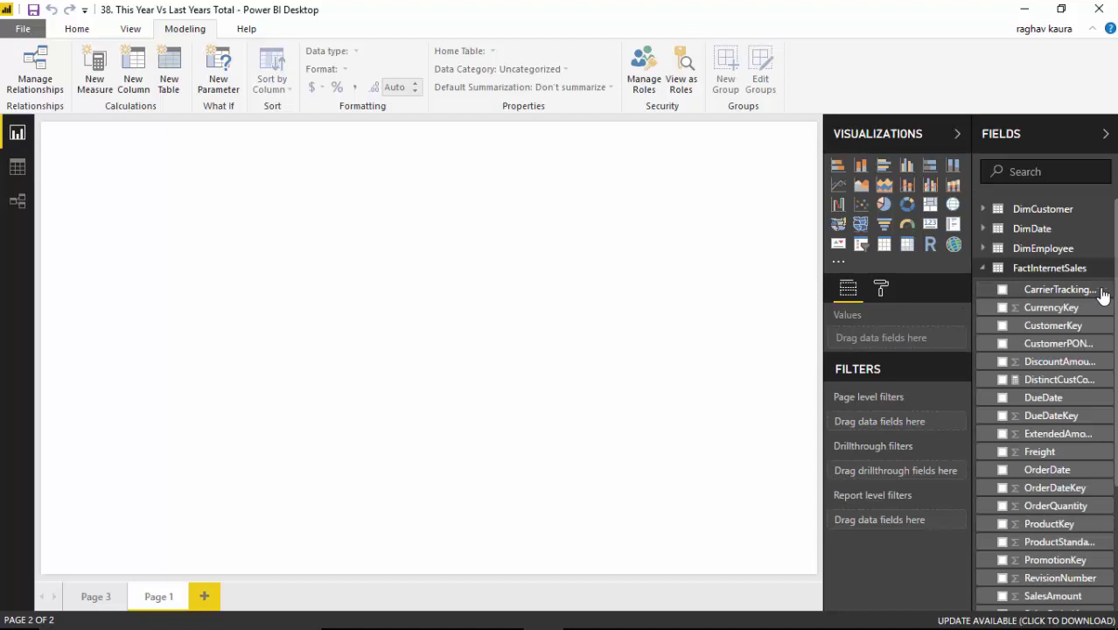
scroll(1046, 402, down, 3)
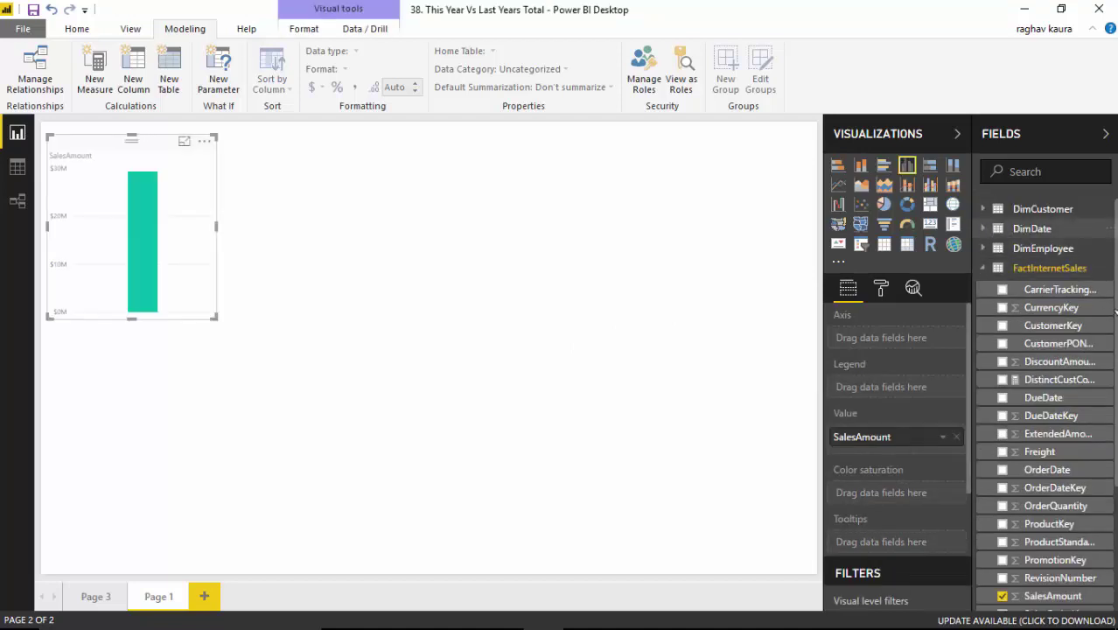
click(983, 228)
scroll(1041, 350, down, 2)
scroll(1045, 350, down, 2)
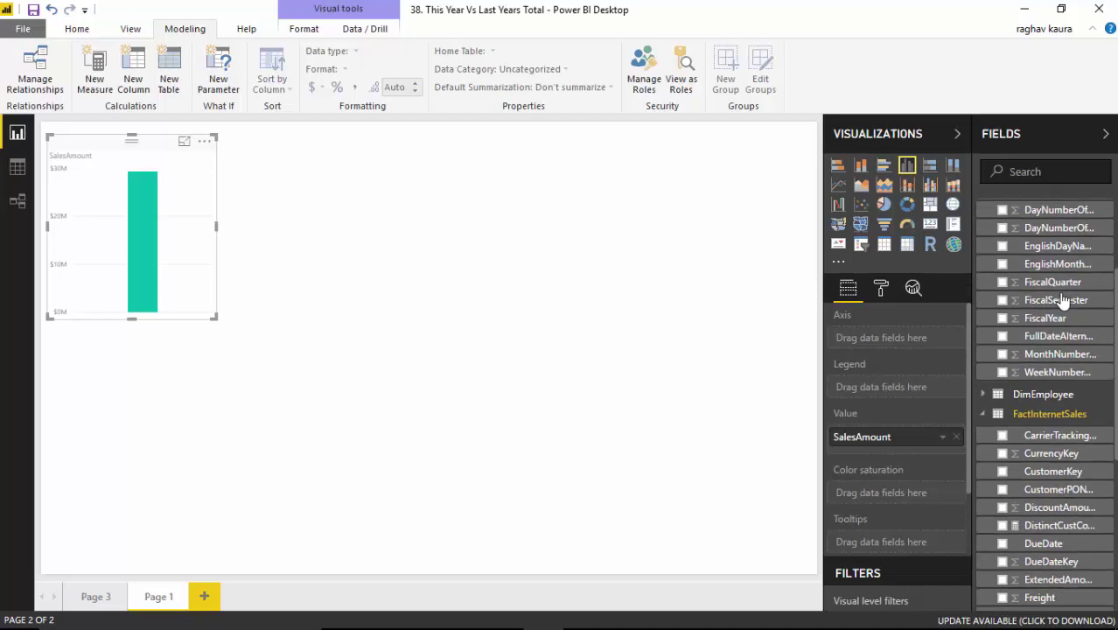
scroll(1116, 321, up, 4)
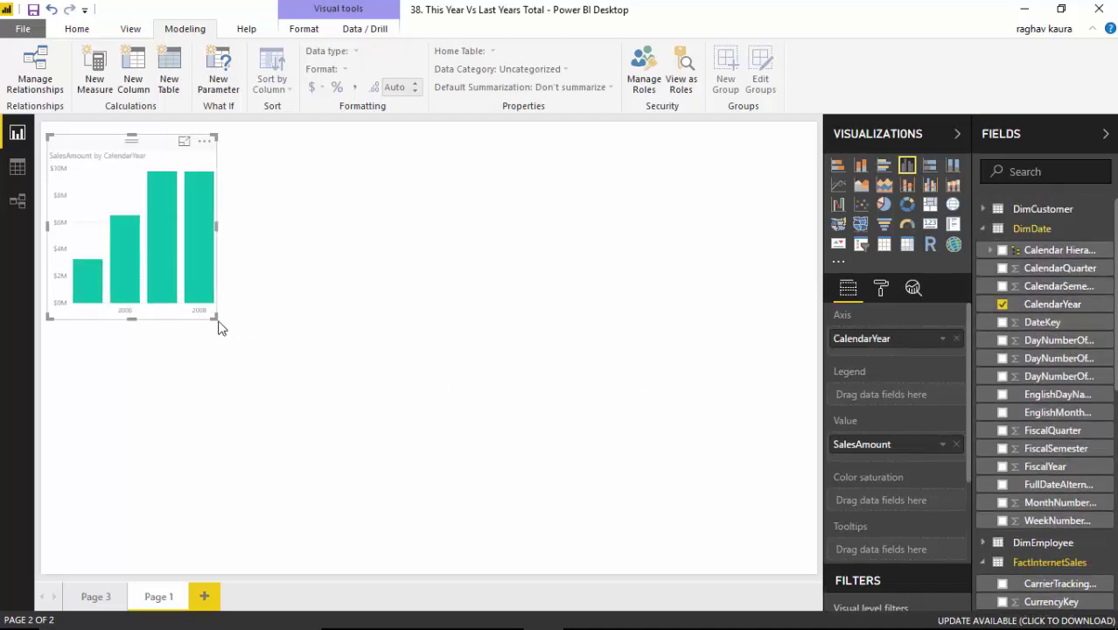
drag(217, 319, 437, 403)
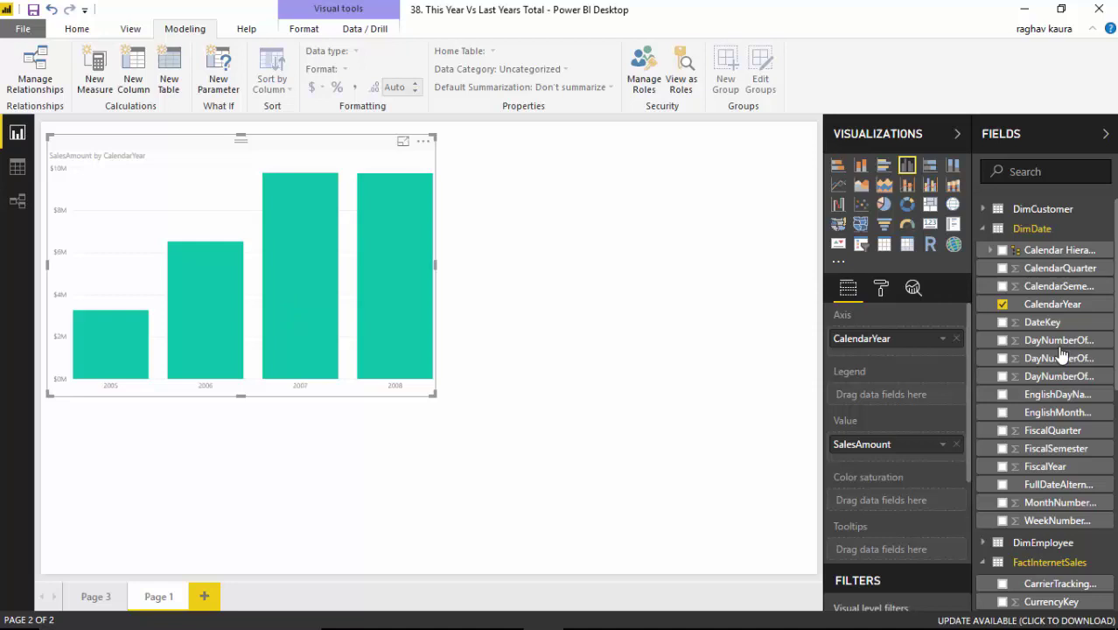
click(983, 228)
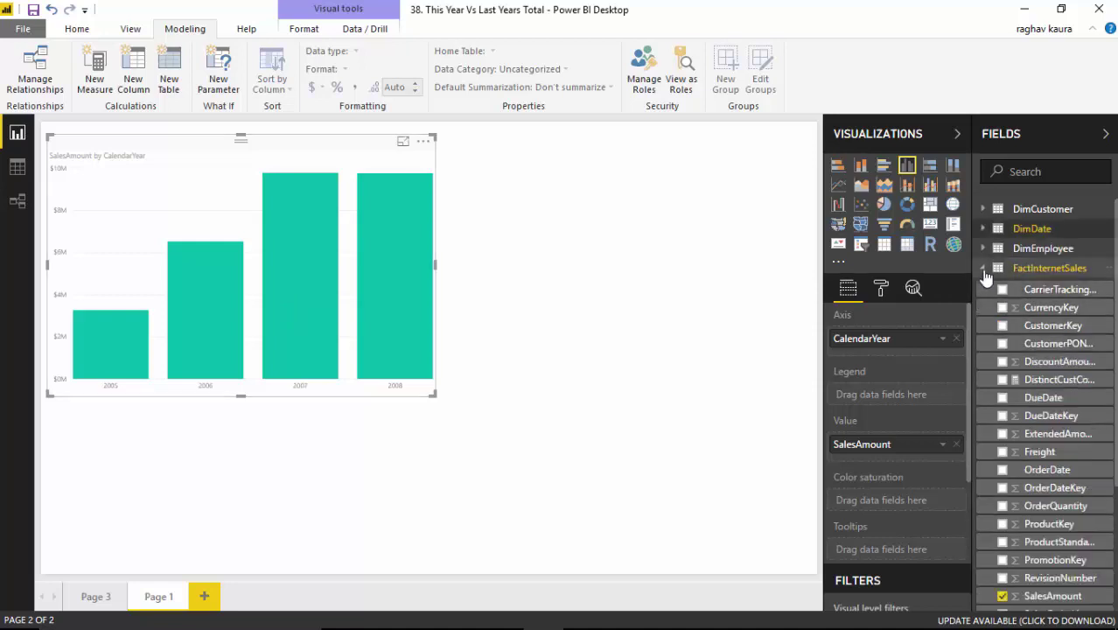
- Inspect the FactInternetSales OrderDate to DimDate FullDateAlternateKey relationship in Relationships view
click(983, 269)
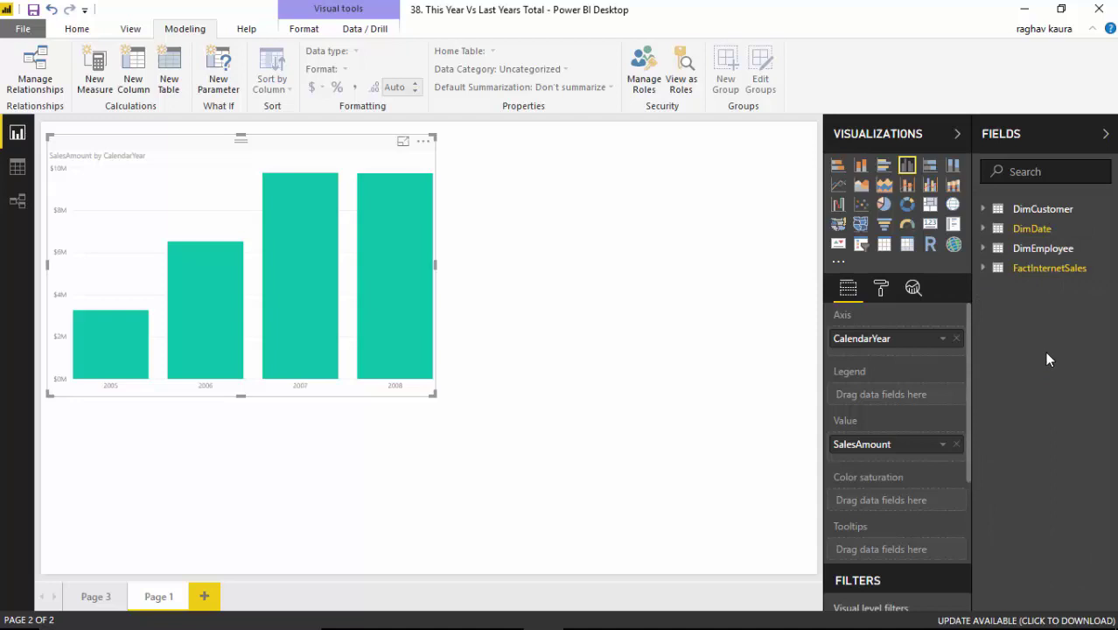
key(Right)
click(17, 170)
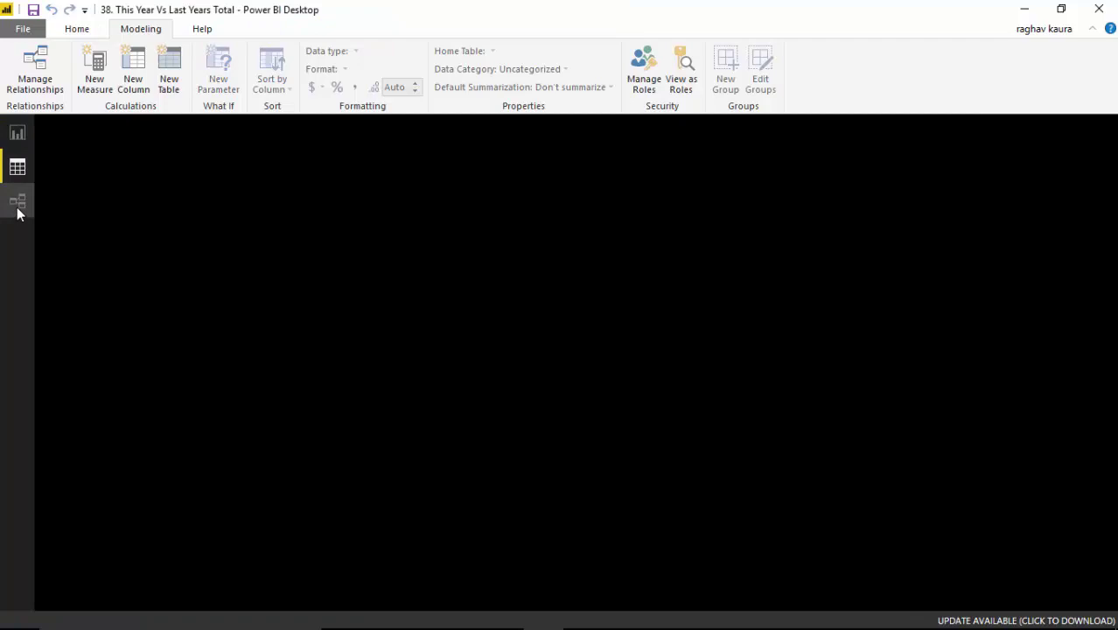
click(18, 203)
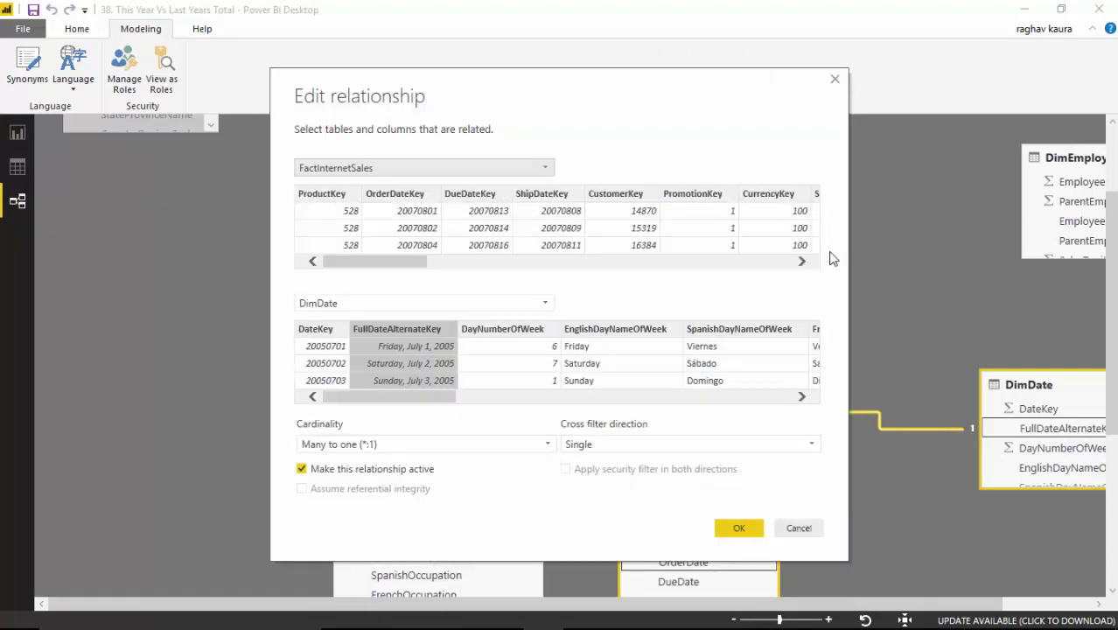
drag(387, 261, 810, 273)
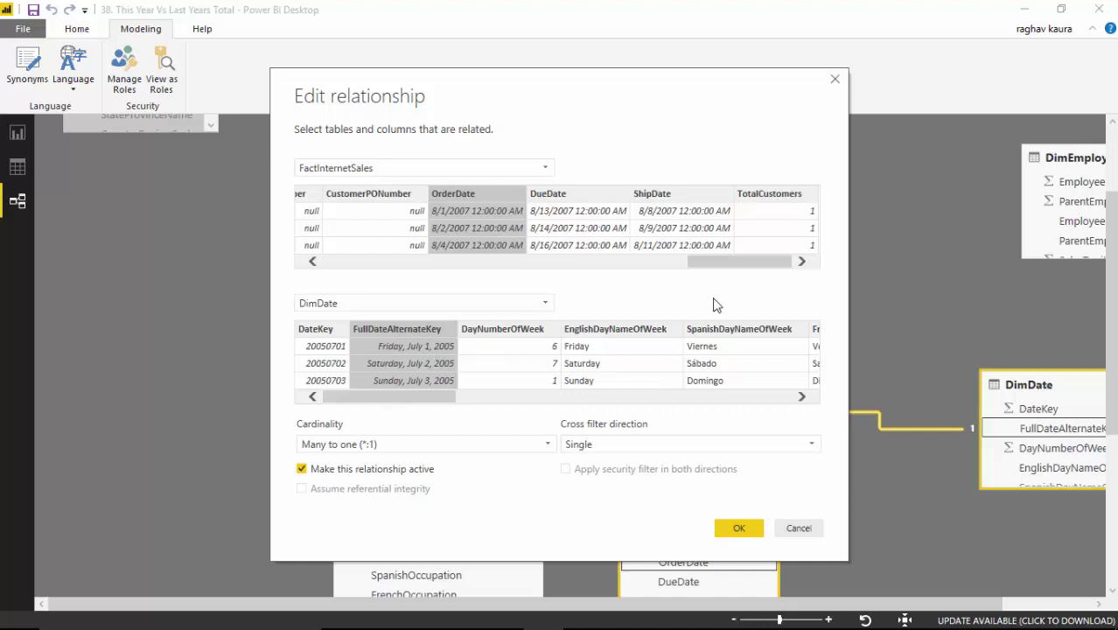
drag(724, 262, 366, 286)
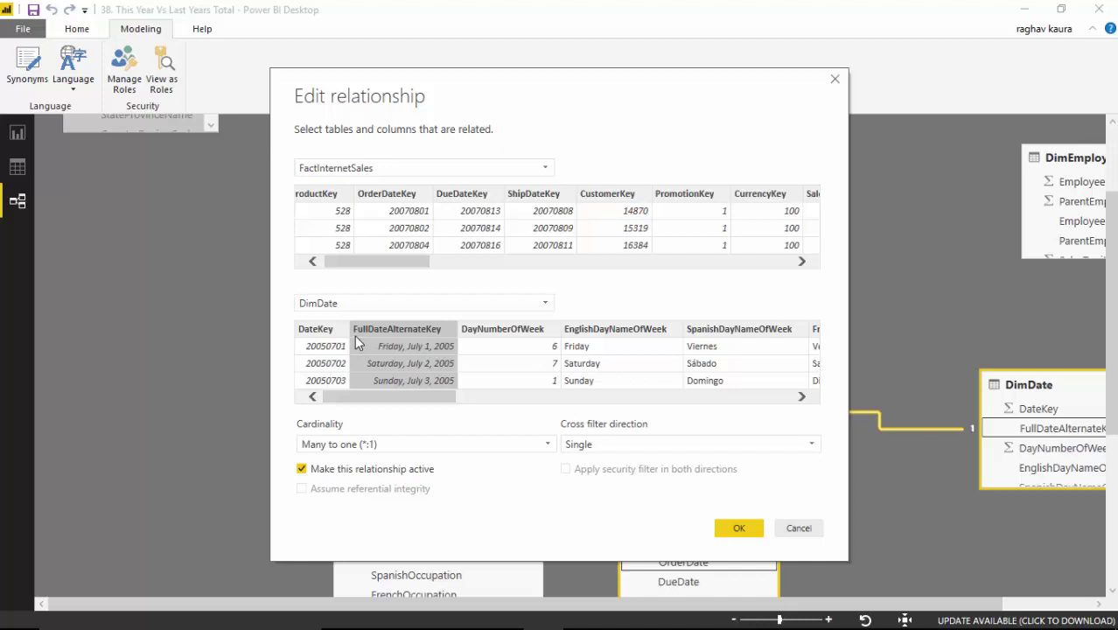
click(798, 529)
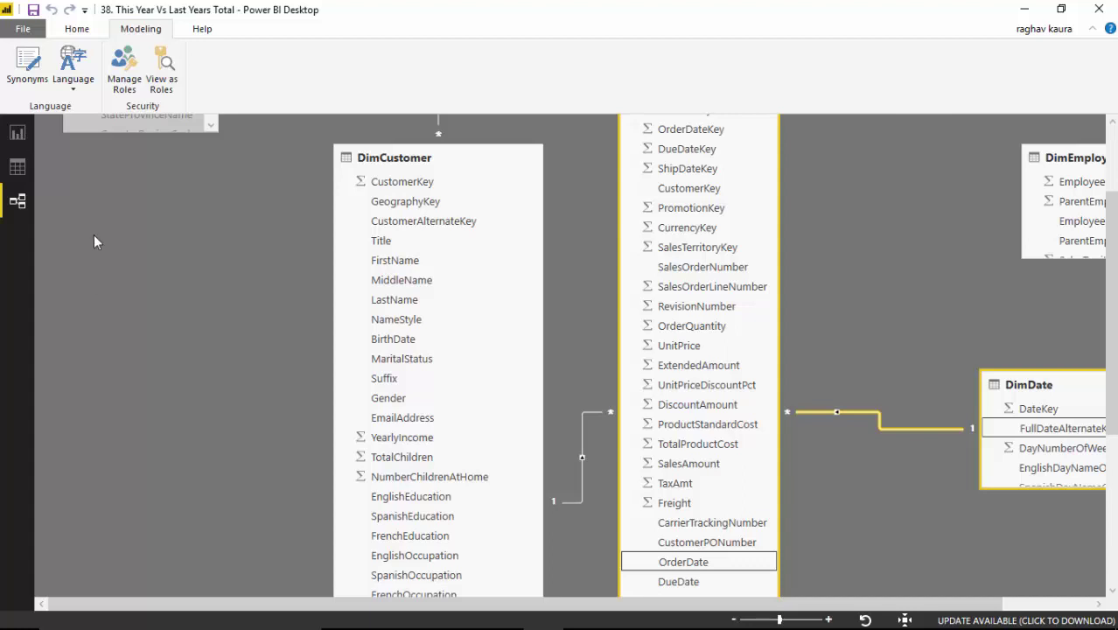
- Back in Report view, create the measure TotalSales = Sum(FactInternetSales[SalesAmount])
click(18, 132)
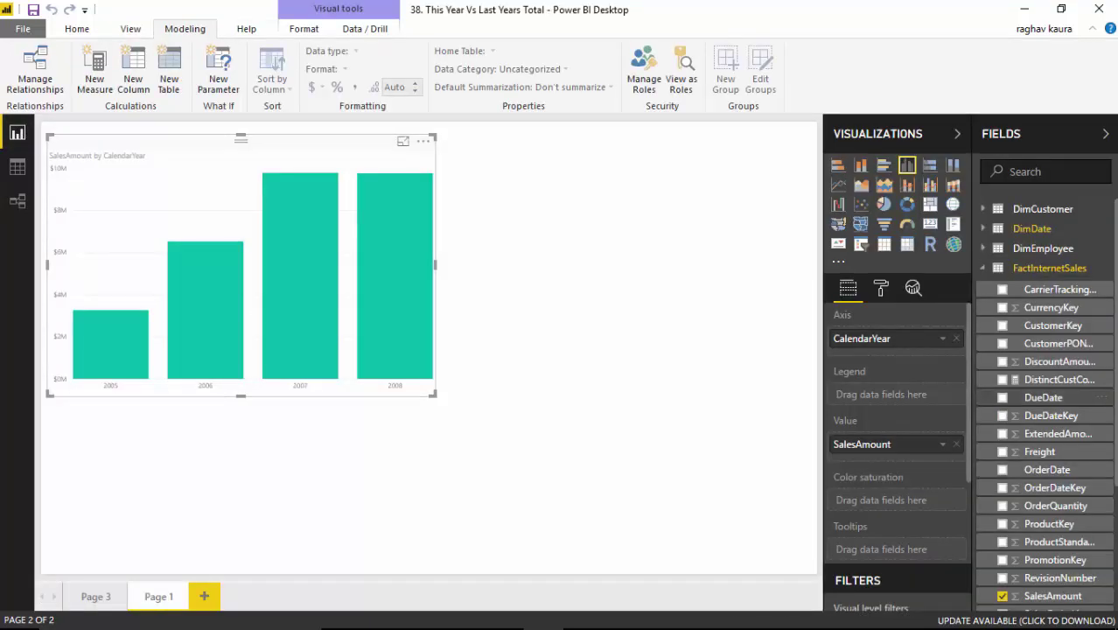
scroll(1045, 402, down, 5)
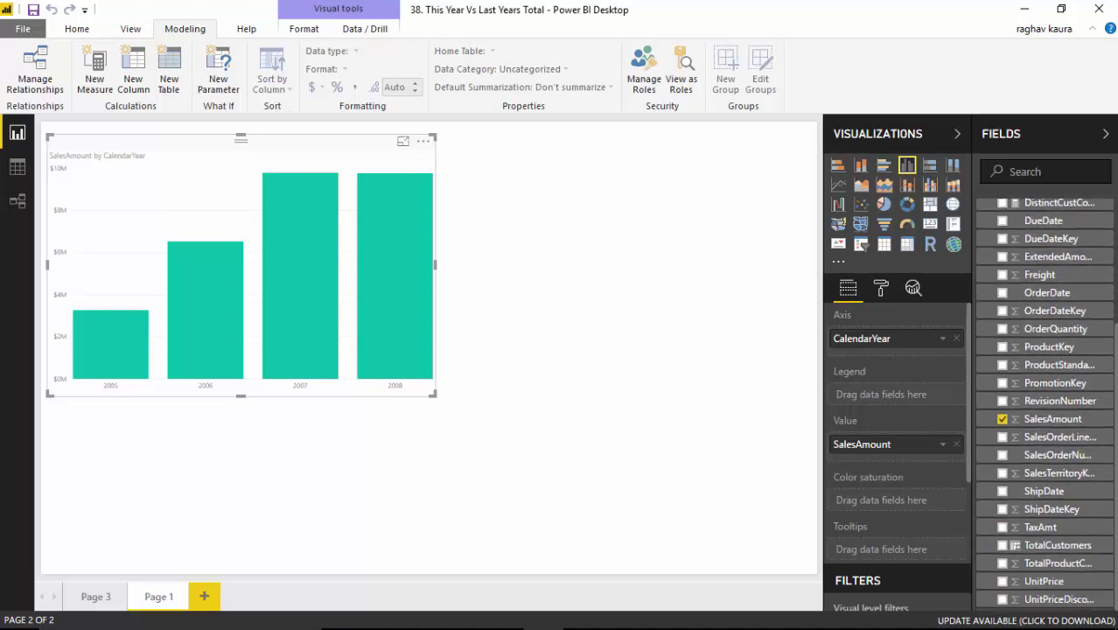
scroll(1046, 403, up, 4)
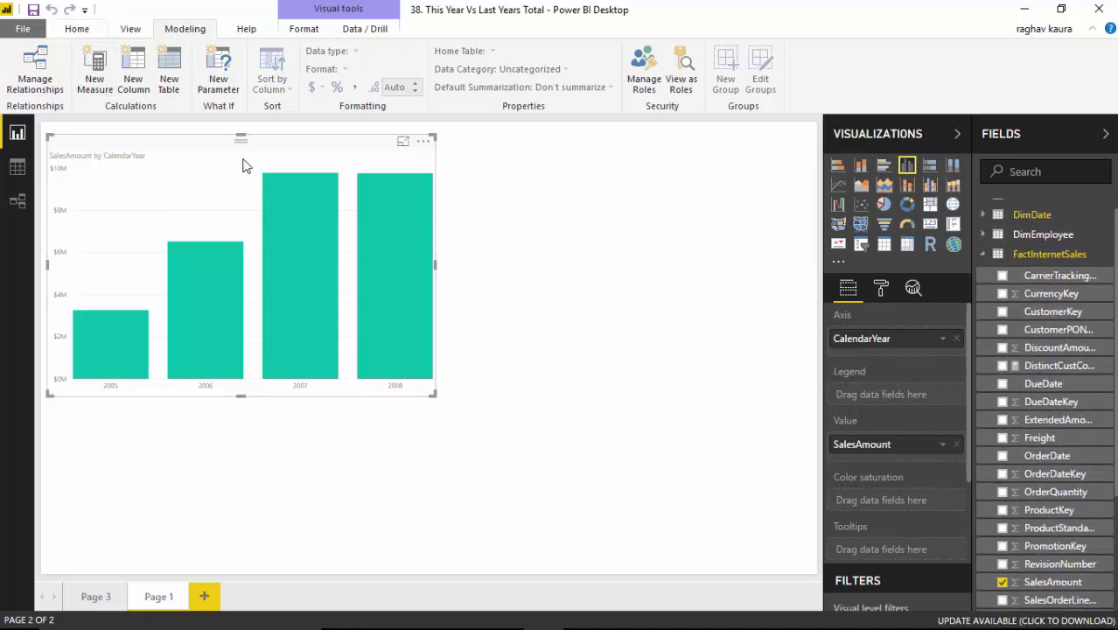
click(987, 259)
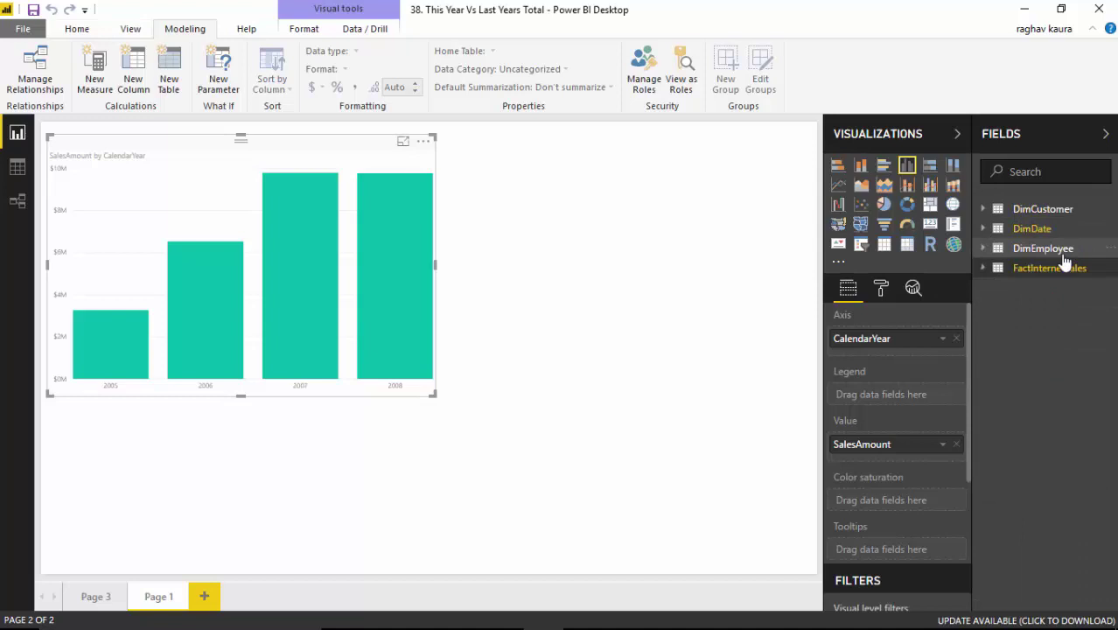
click(1023, 270)
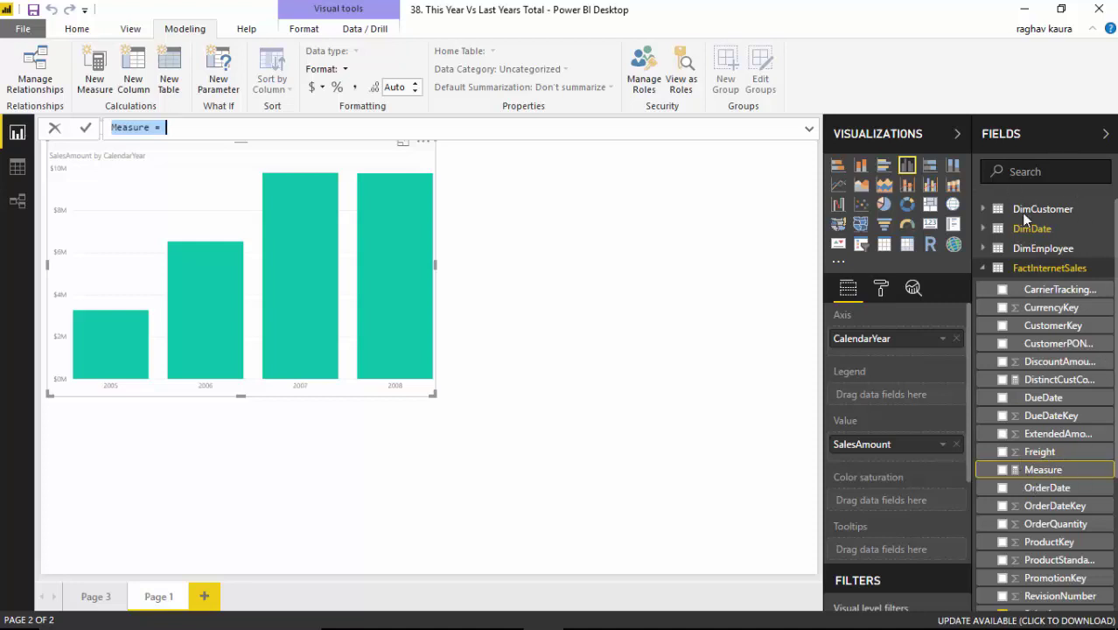
double_click(133, 129)
text(Tota)
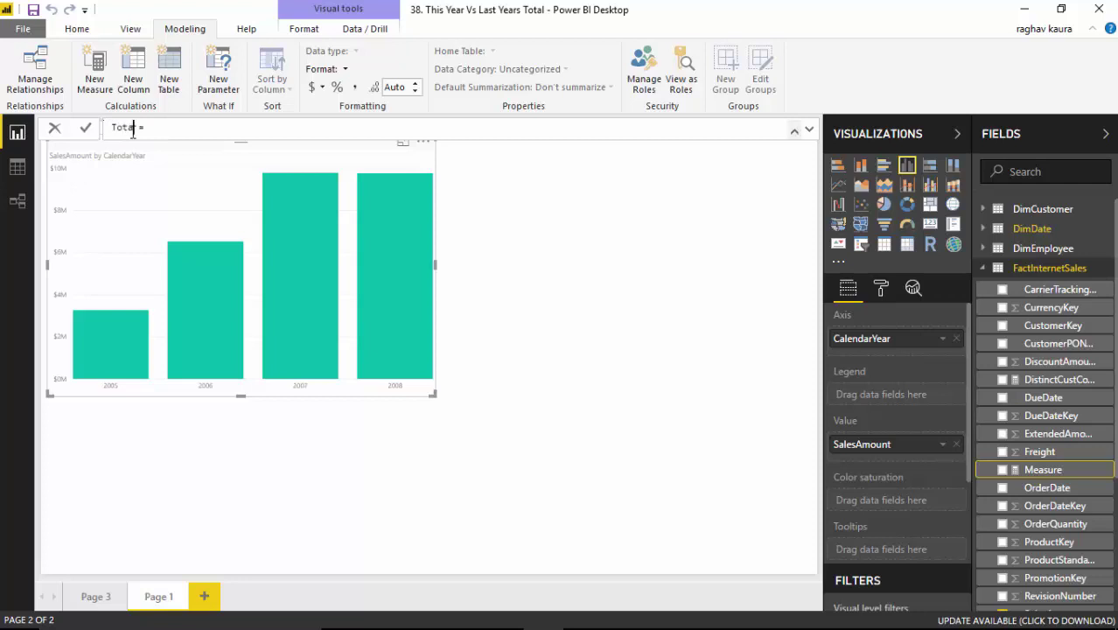
text(lSales =Su)
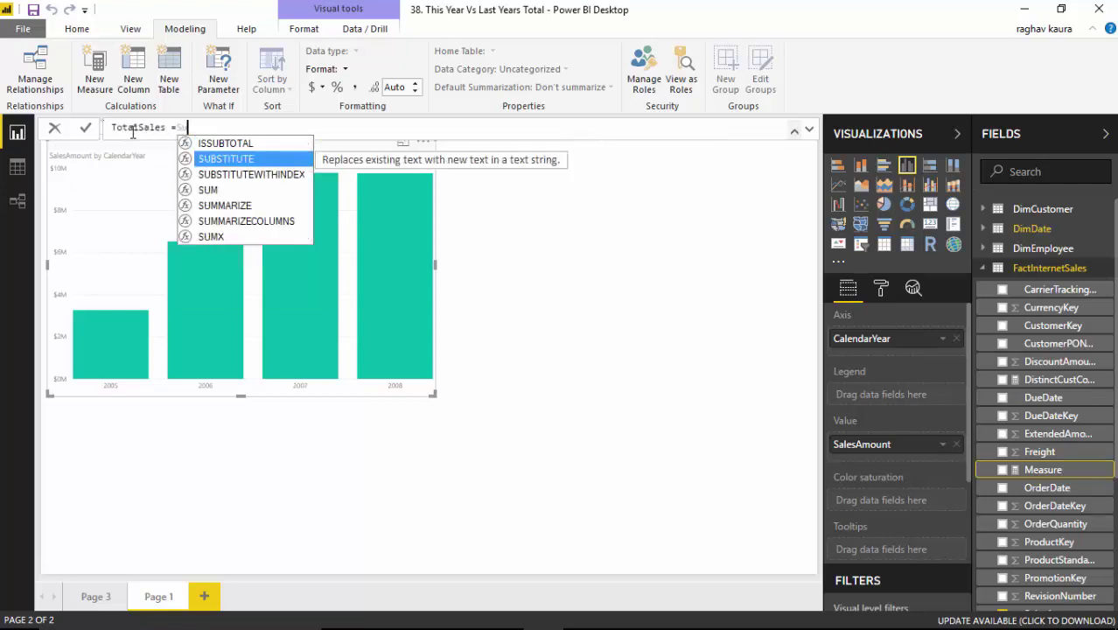
text(m(salesa)
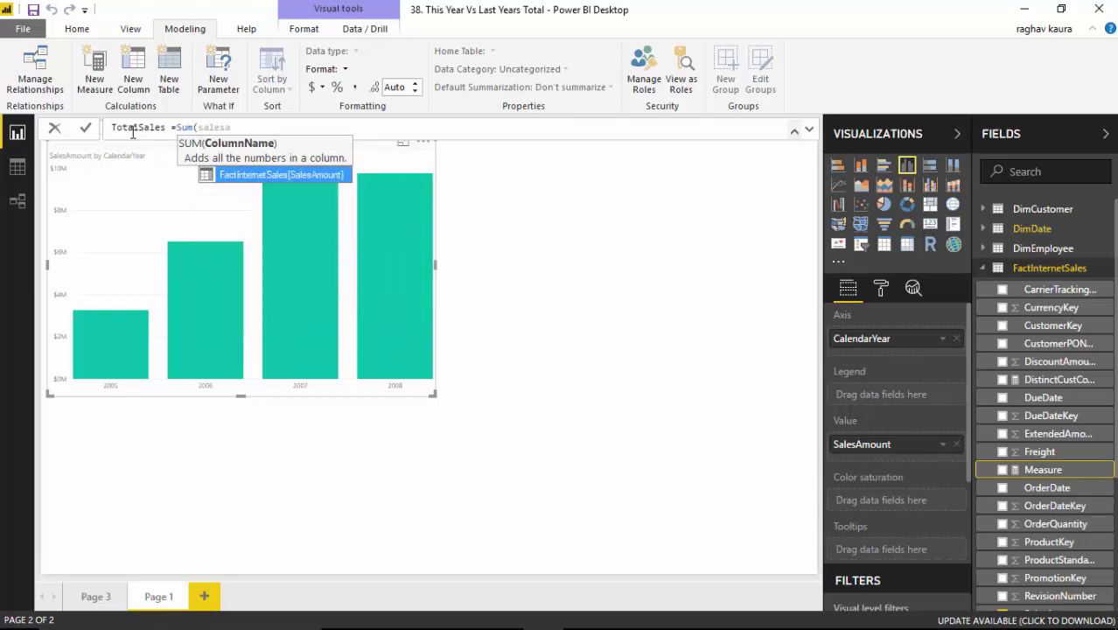
key(Tab)
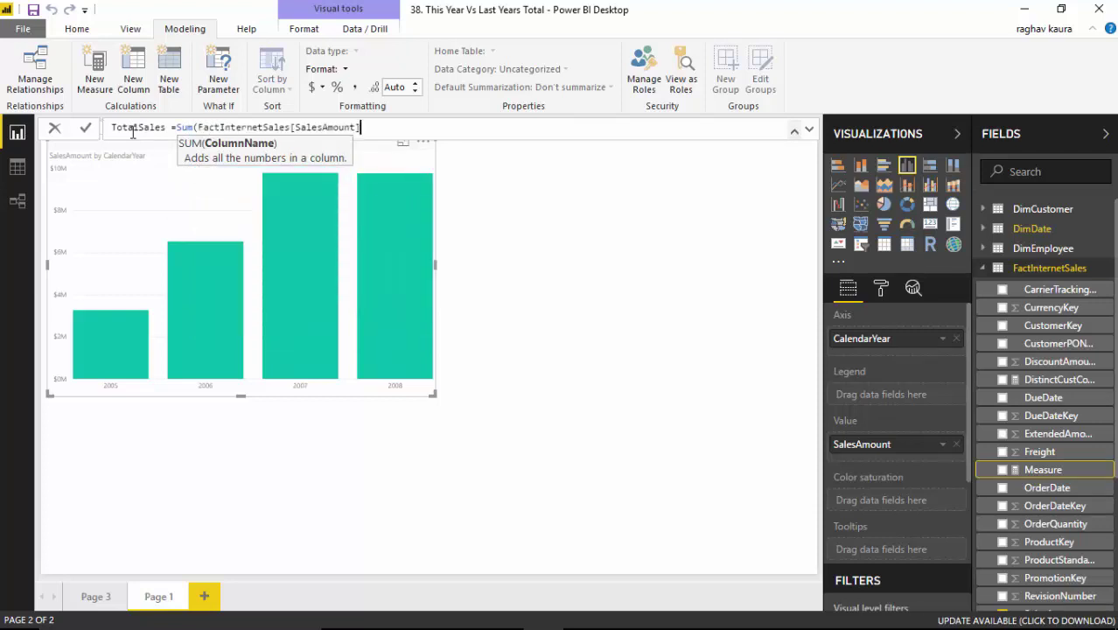
text())
key(Return)
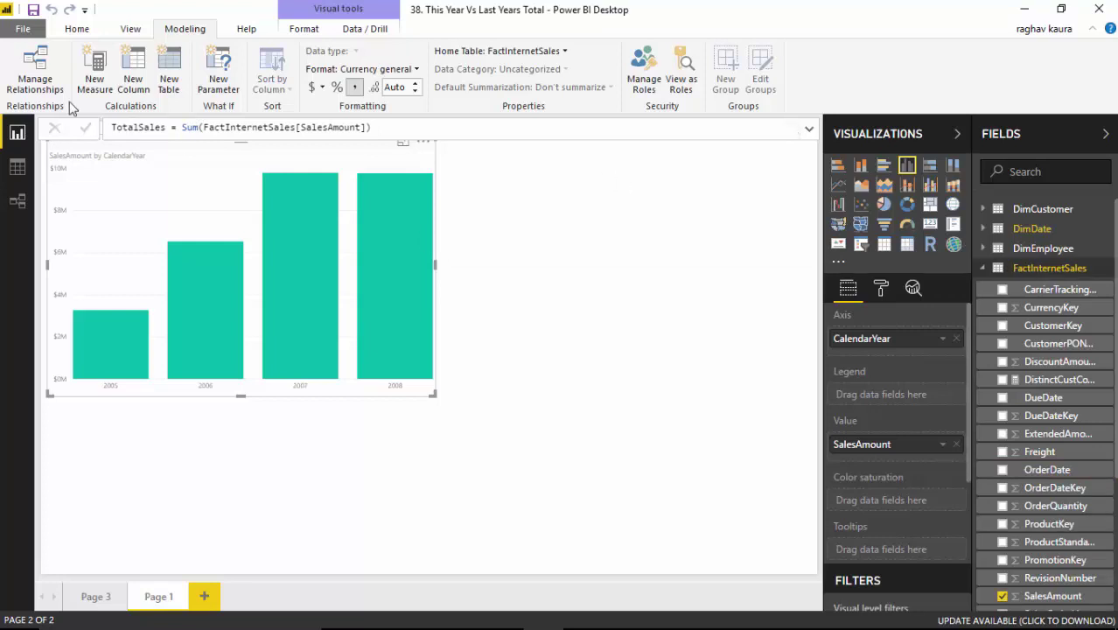
- Start a PreviousYearSales measure as CALCULATE([TotalSales], using formula suggestions
click(759, 375)
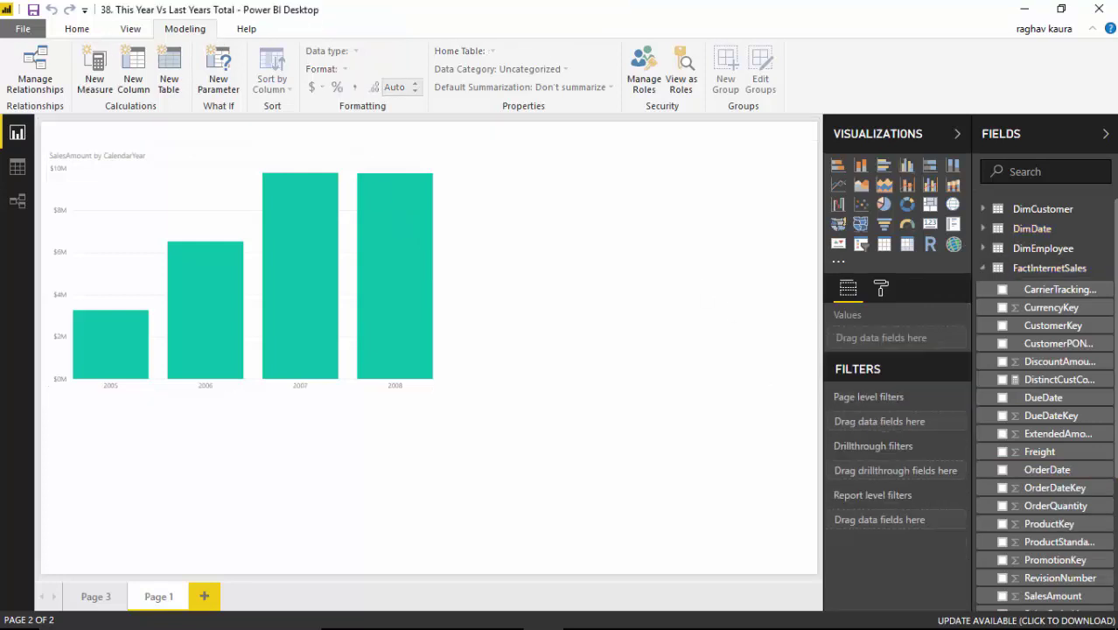
click(1049, 268)
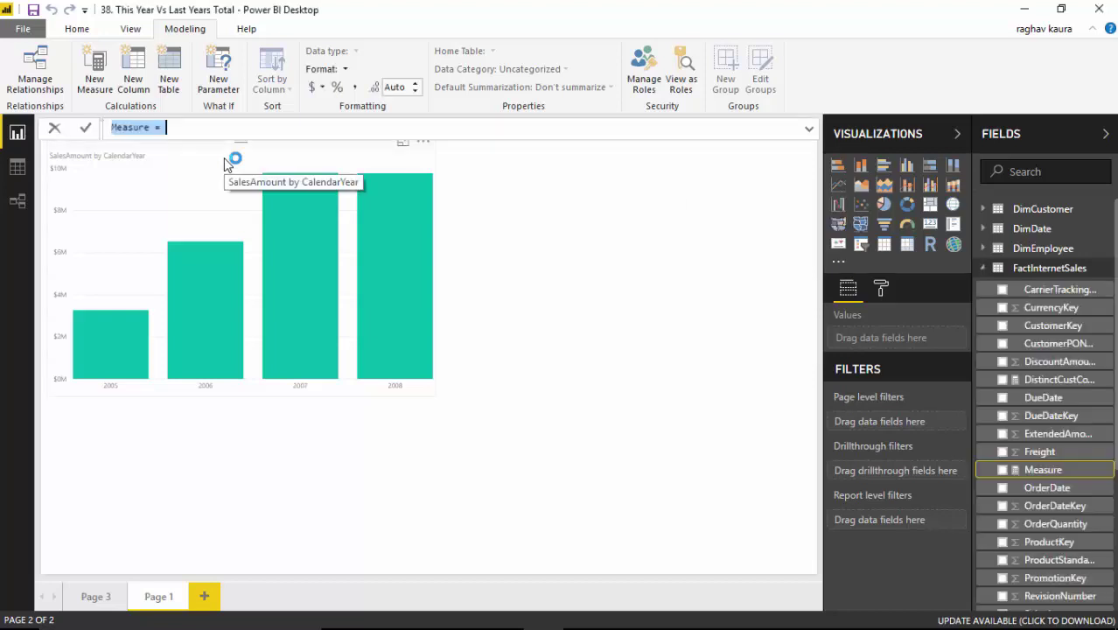
double_click(124, 128)
text(Previous)
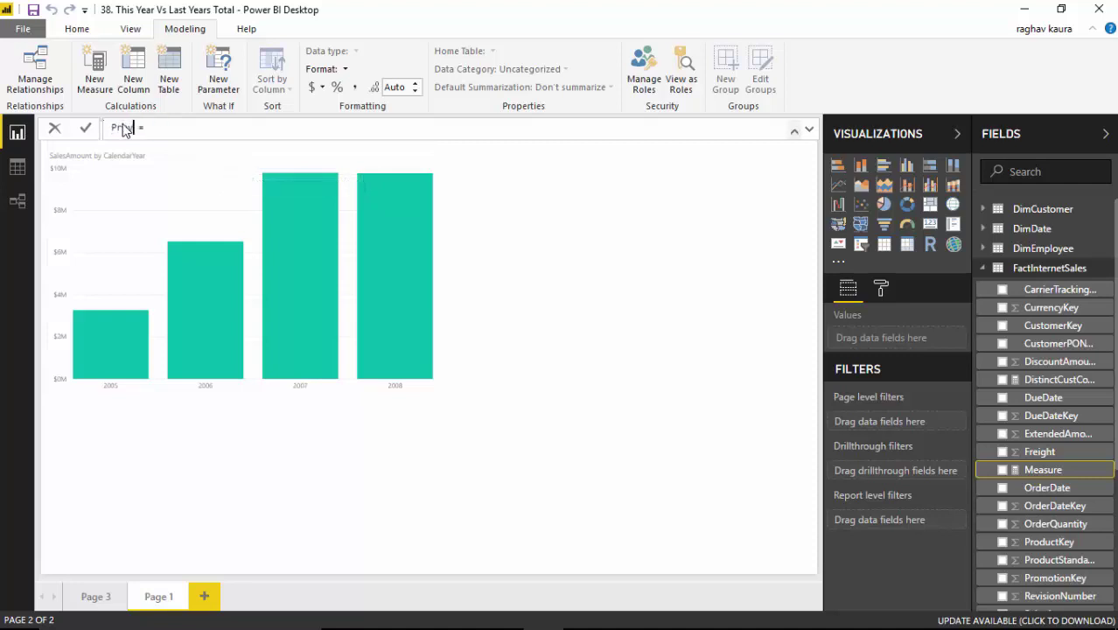
text(YearSales =cal)
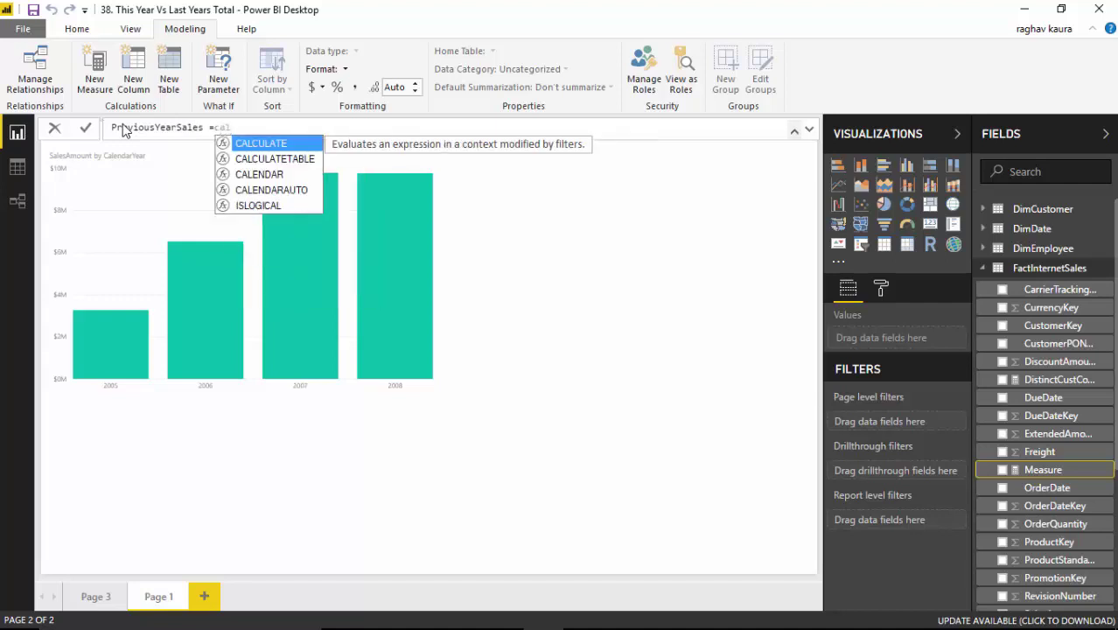
key(Tab)
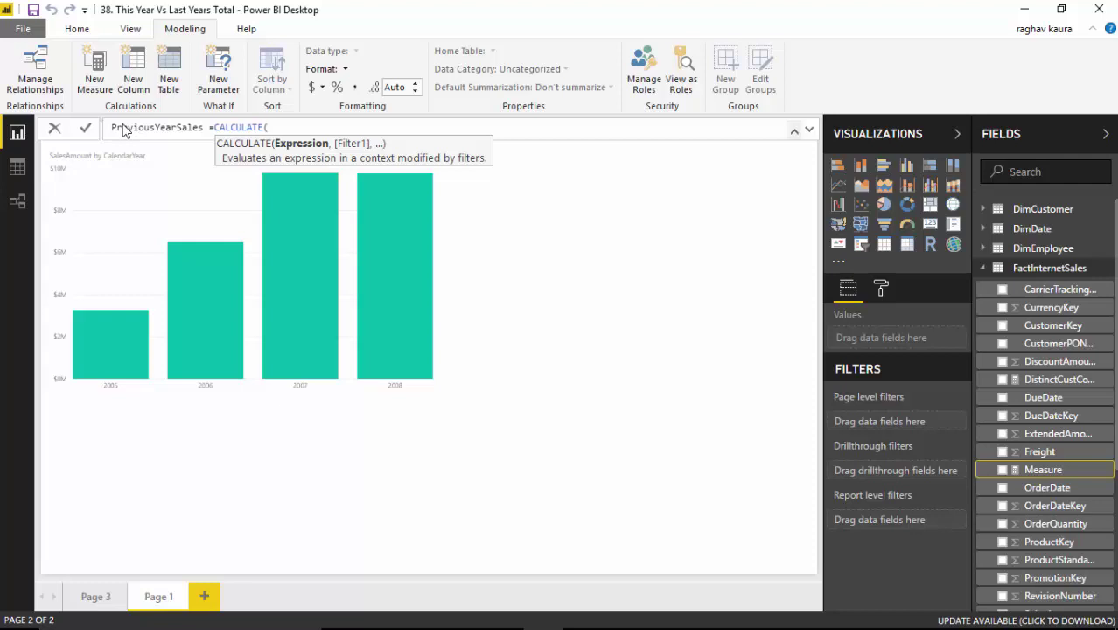
text(tota)
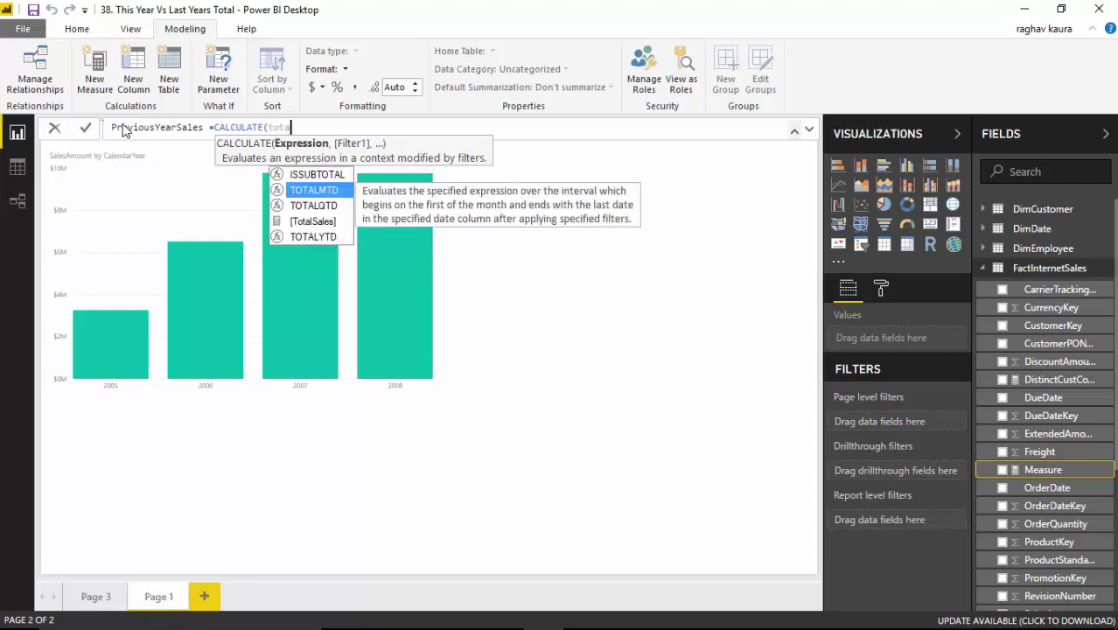
key(Down)
key(Down)
key(Tab)
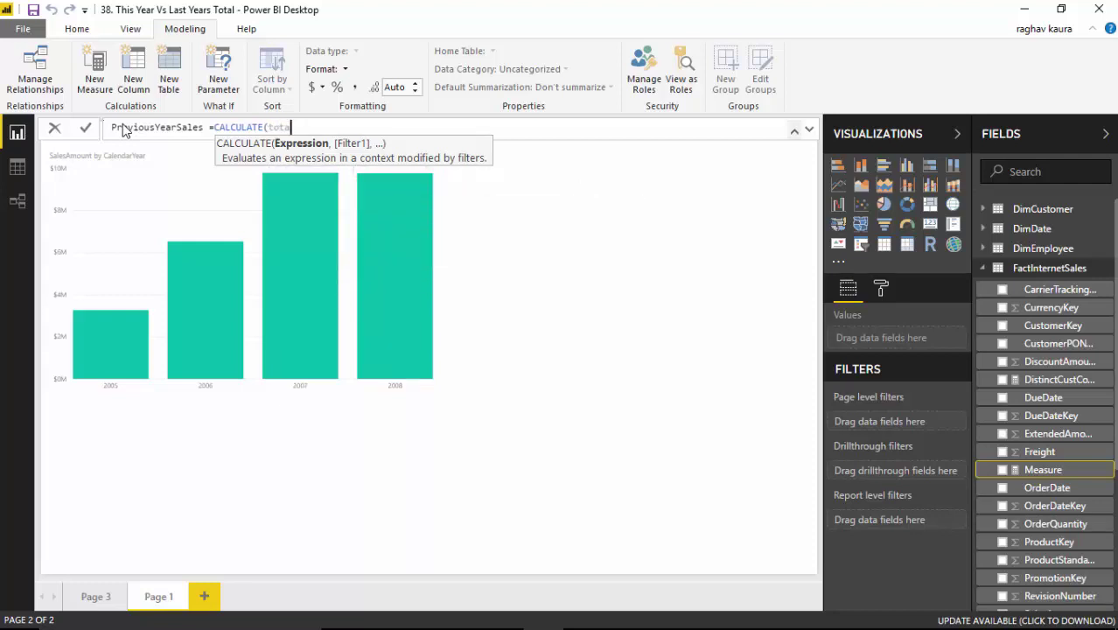
- Finish it with PREVIOUSYEAR(DimDate[FullDateAlternateKey]) as the filter and commit the measure
text(,)
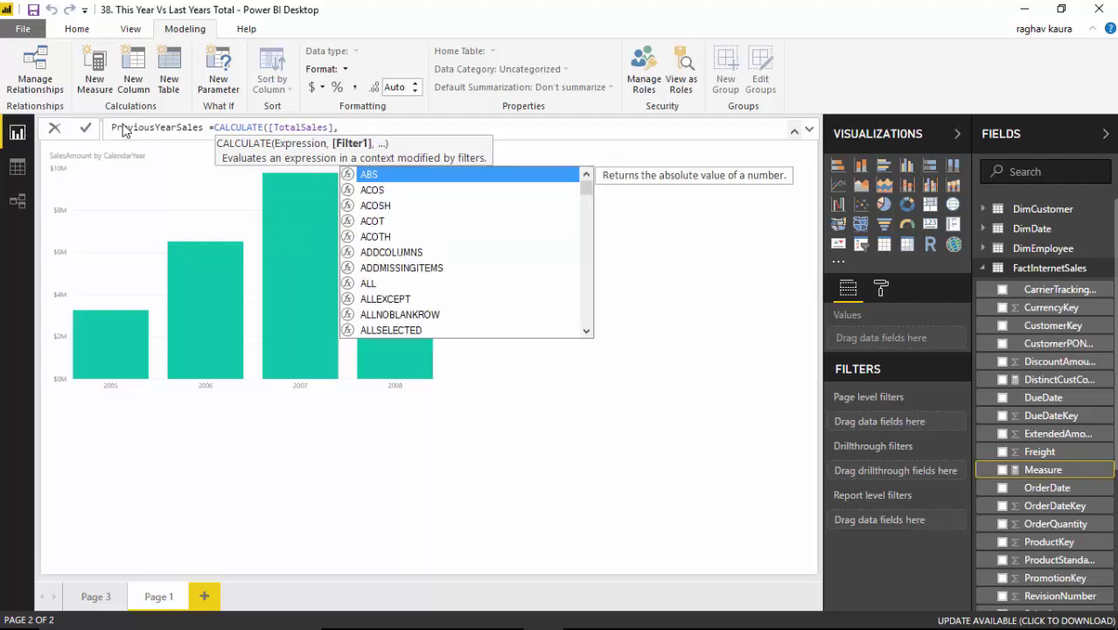
text(pre)
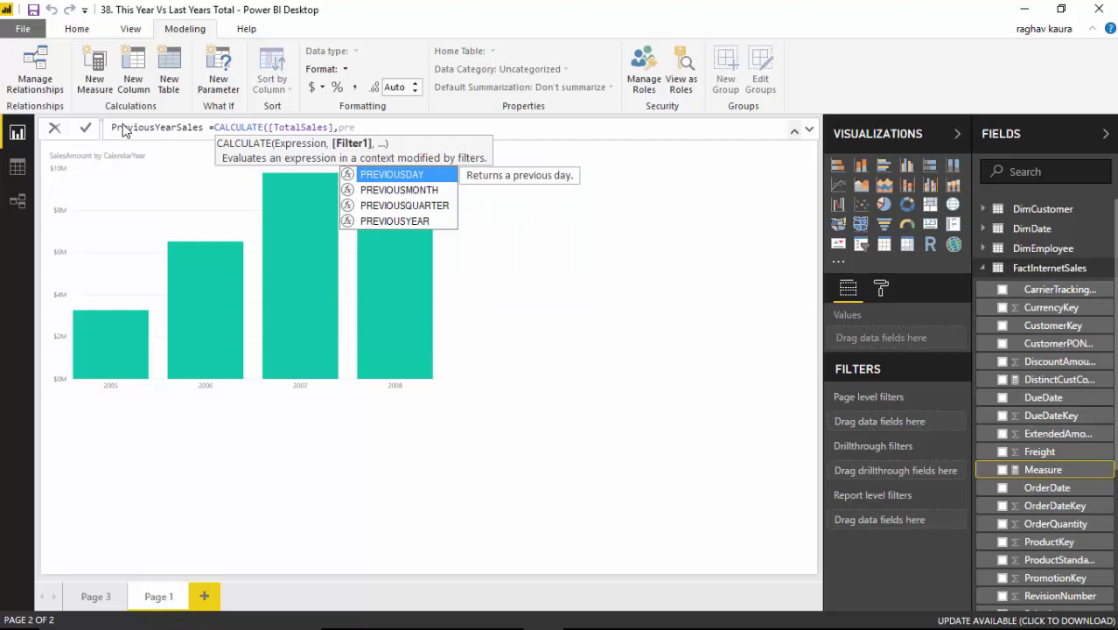
key(Down)
key(Down)
key(Down)
key(Tab)
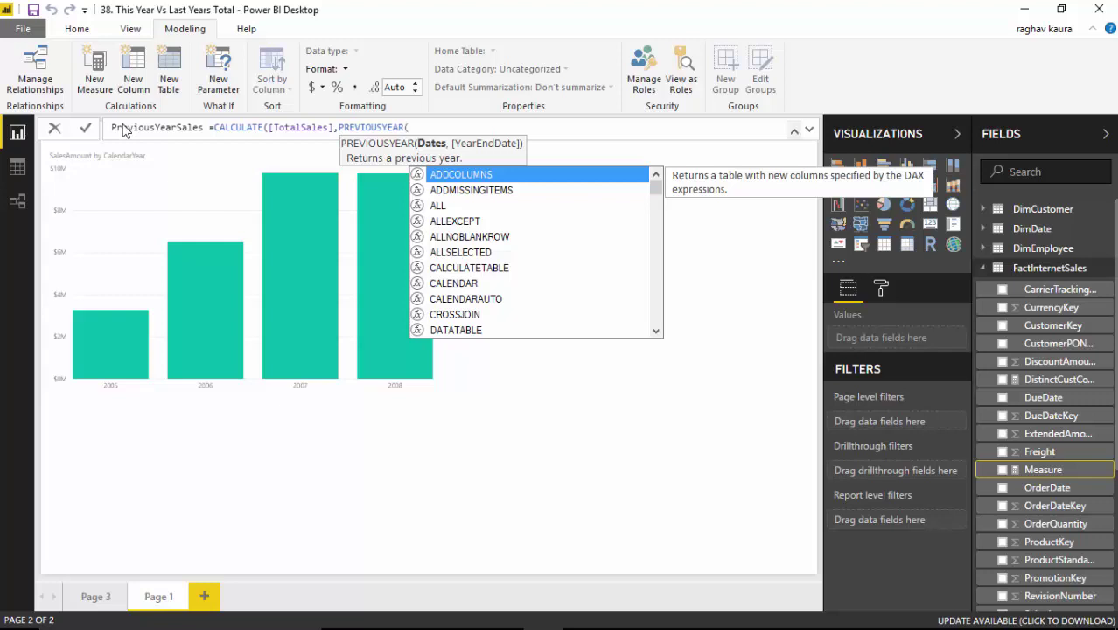
text(fu)
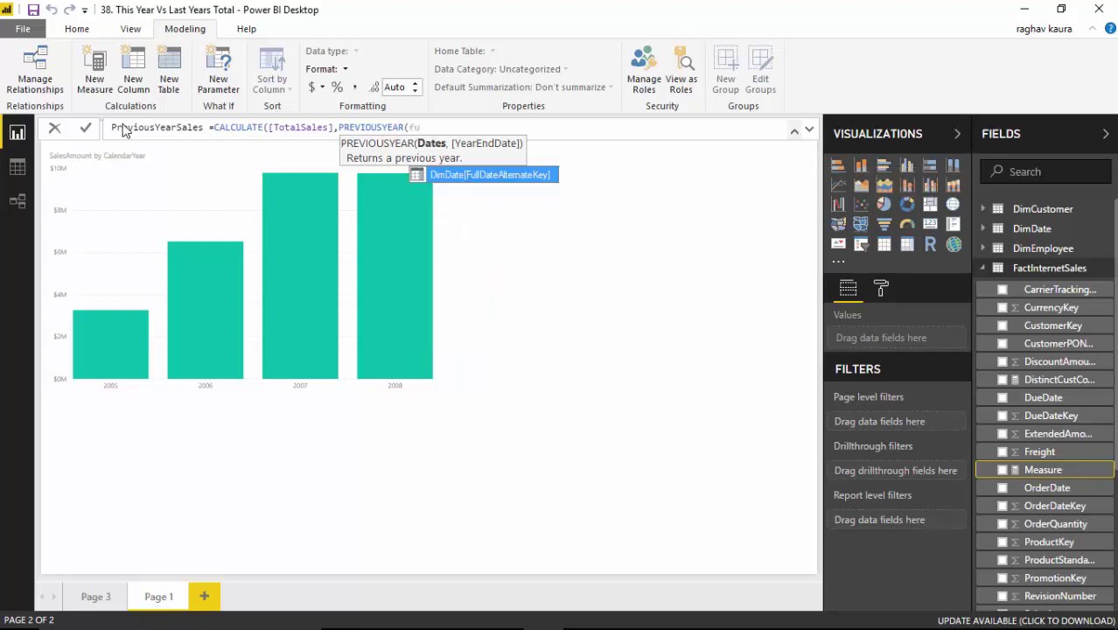
key(Tab)
text())
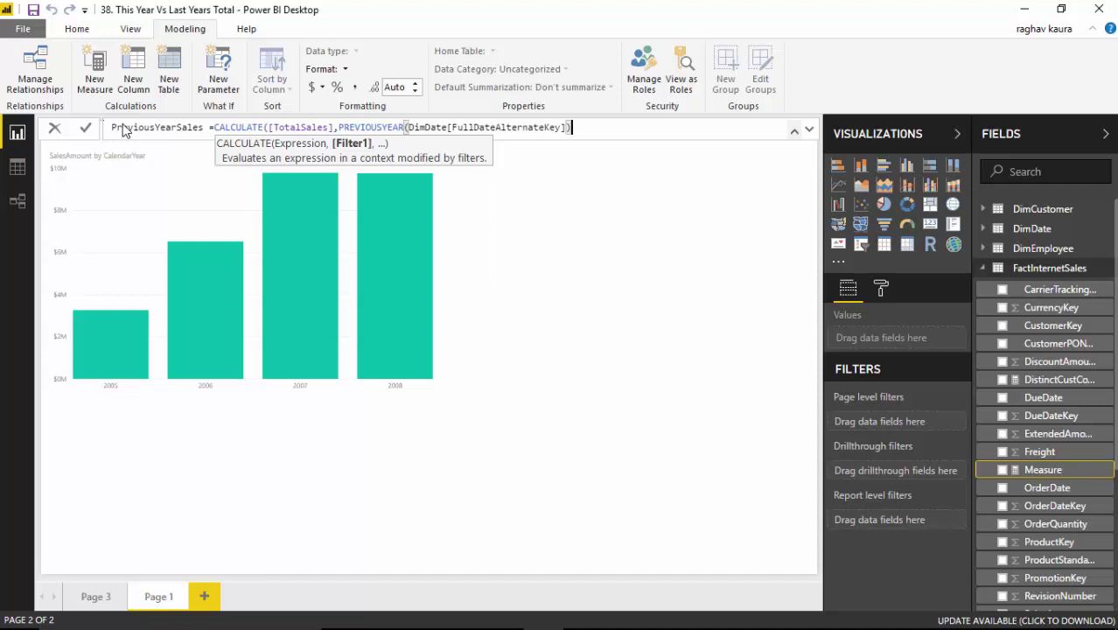
text())
key(Return)
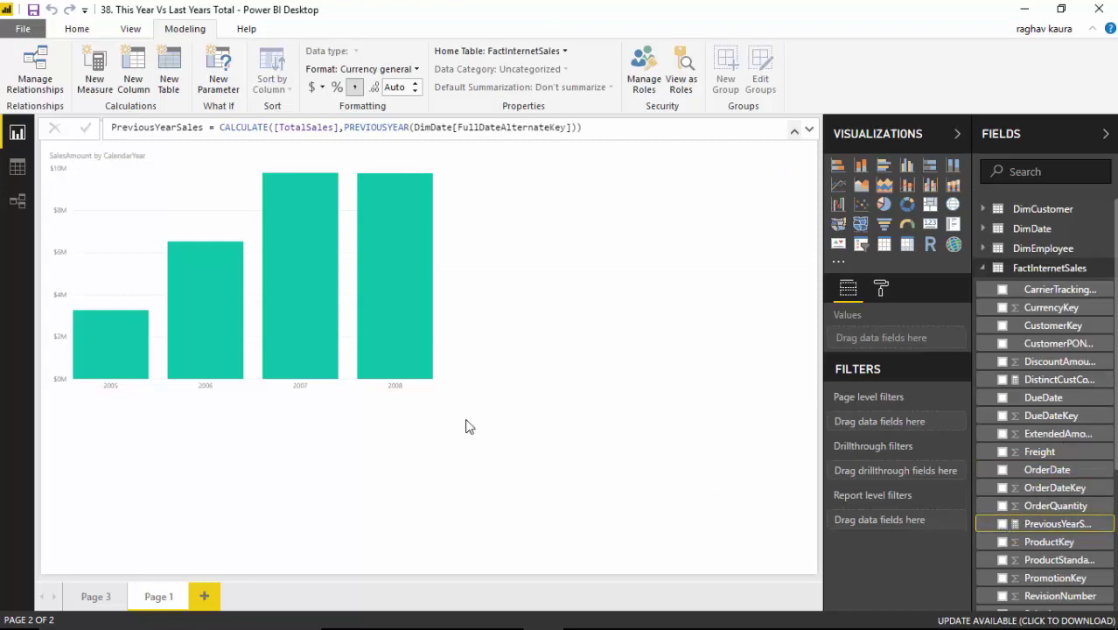
- Add PreviousYearSales to the column chart and widen the chart across the page
click(187, 151)
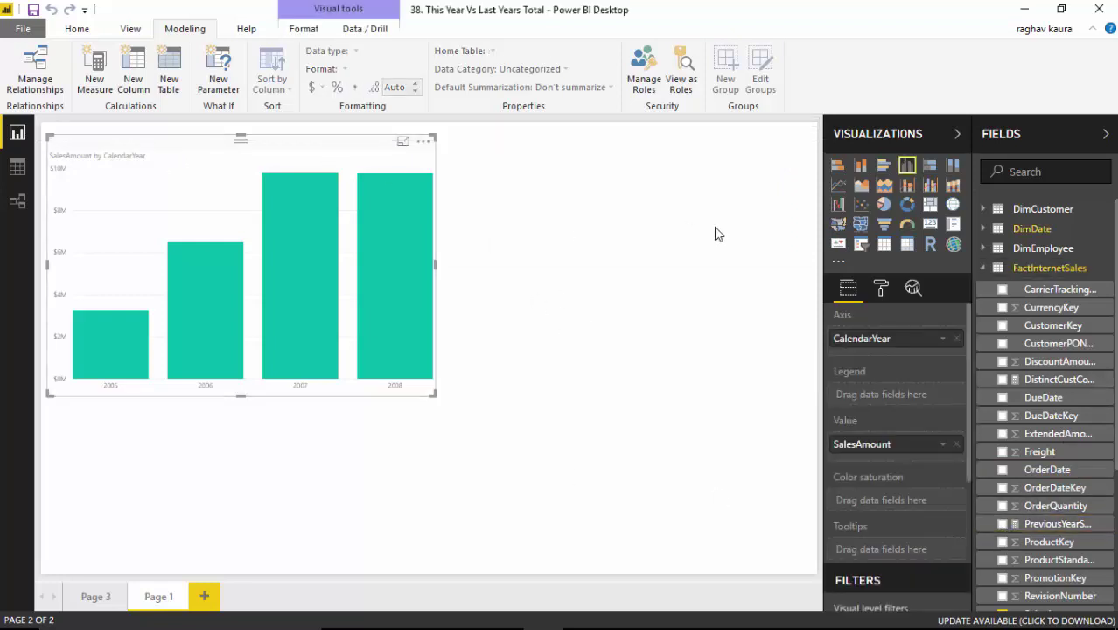
click(1002, 524)
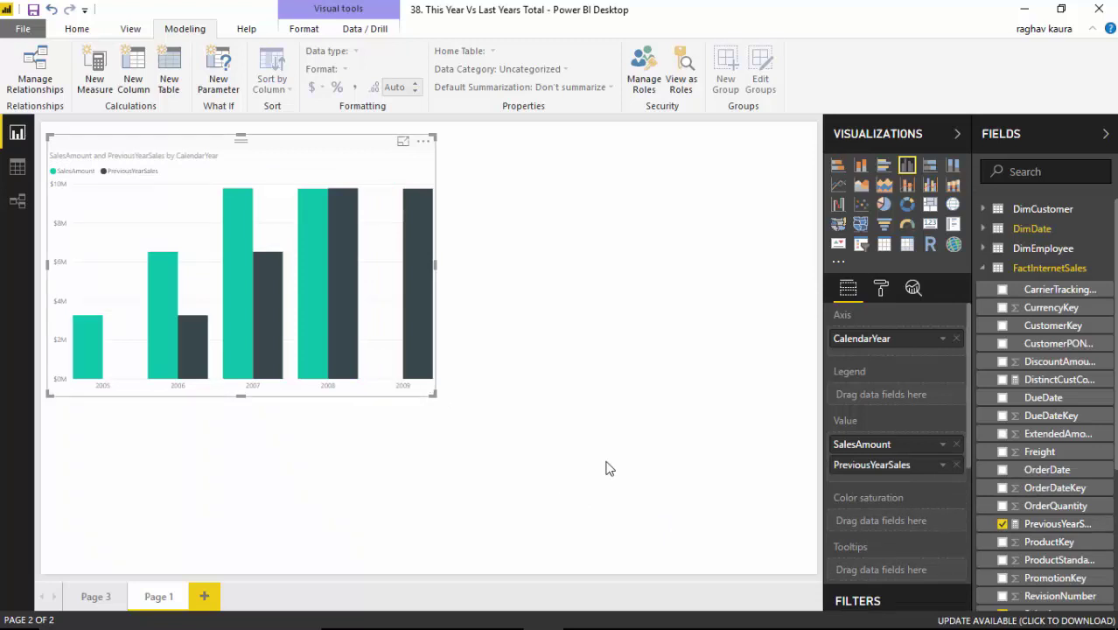
drag(599, 462, 735, 338)
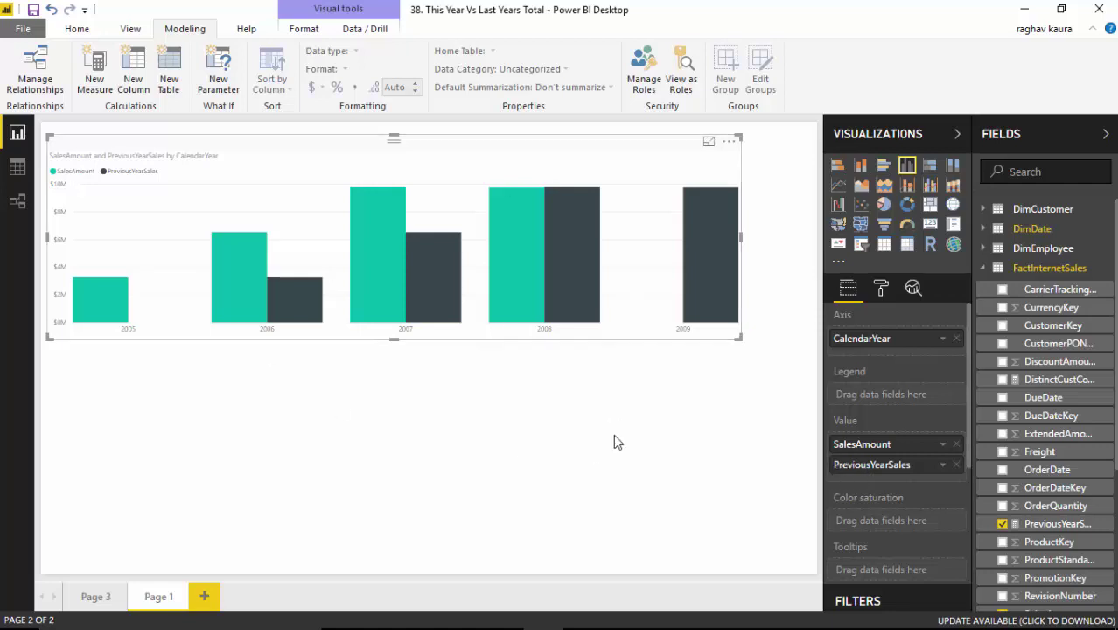
- Insert a Table visual and size it to fill the area below the chart
click(543, 387)
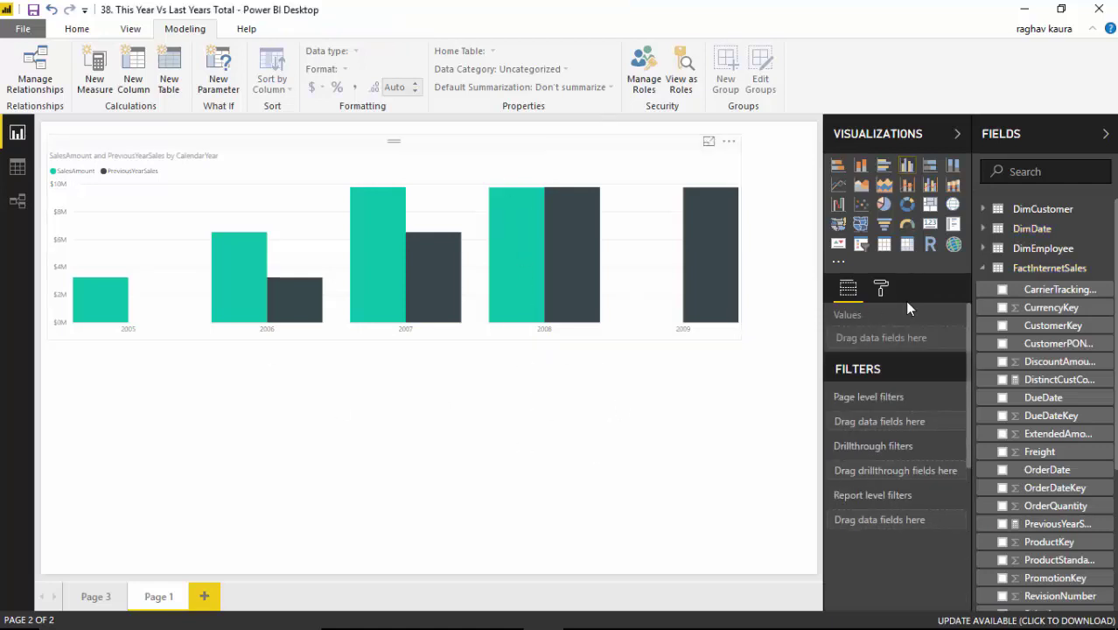
click(884, 246)
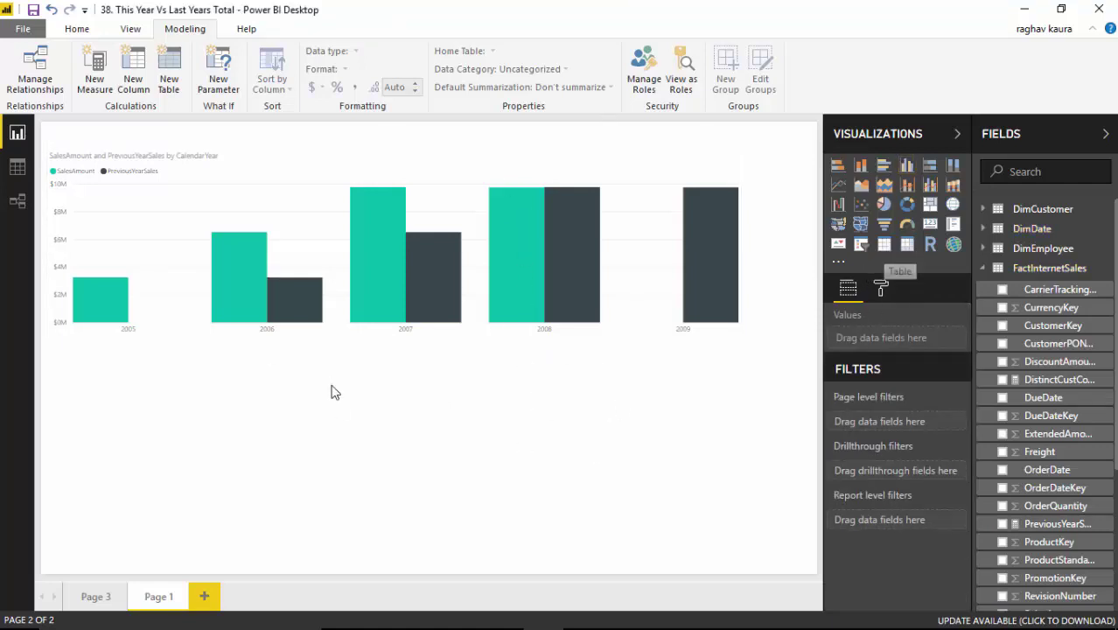
drag(215, 512, 648, 556)
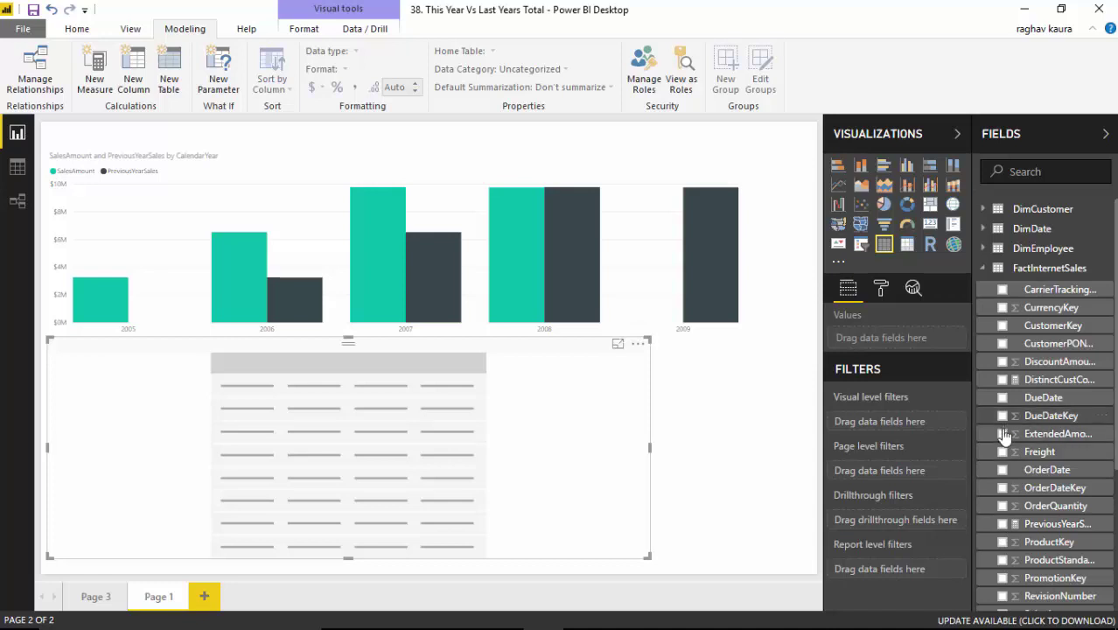
scroll(1083, 430, down, 3)
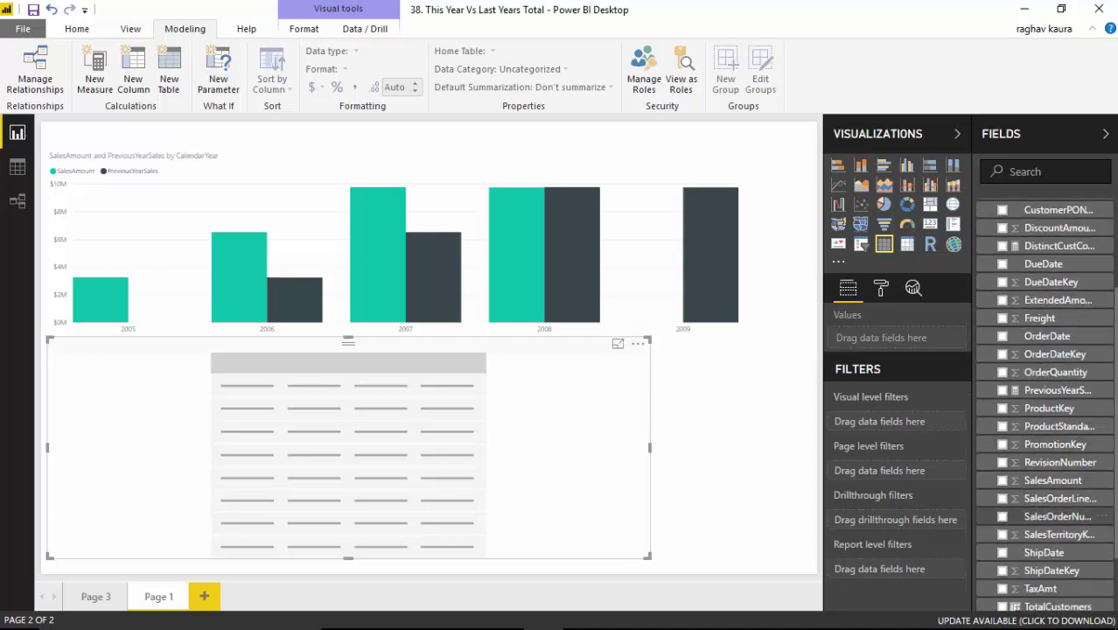
scroll(1059, 512, down, 2)
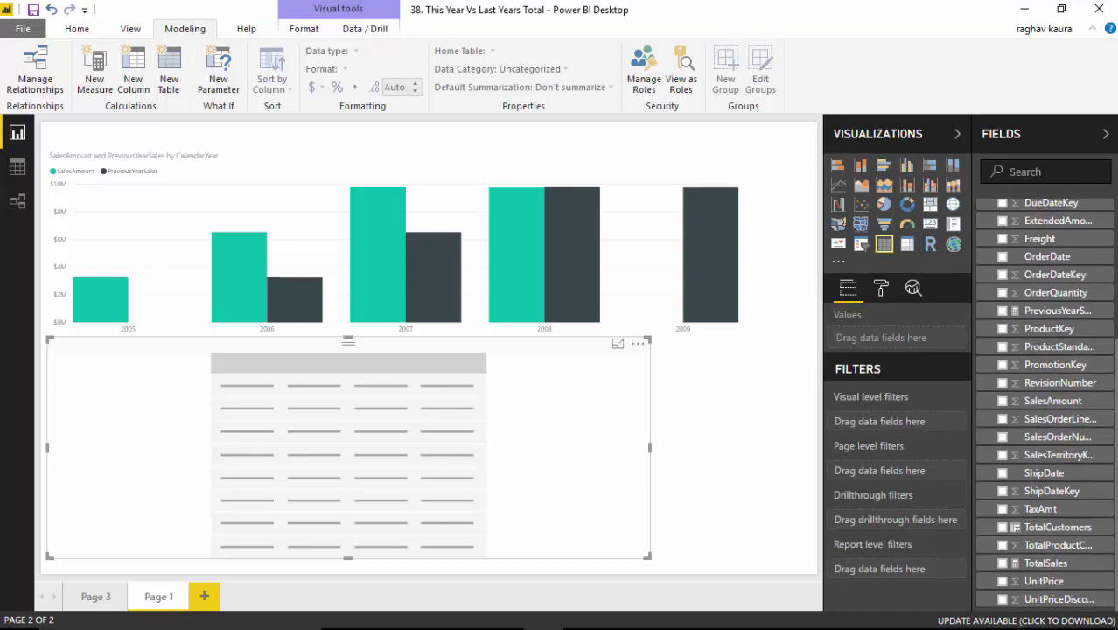
scroll(1046, 403, up, 3)
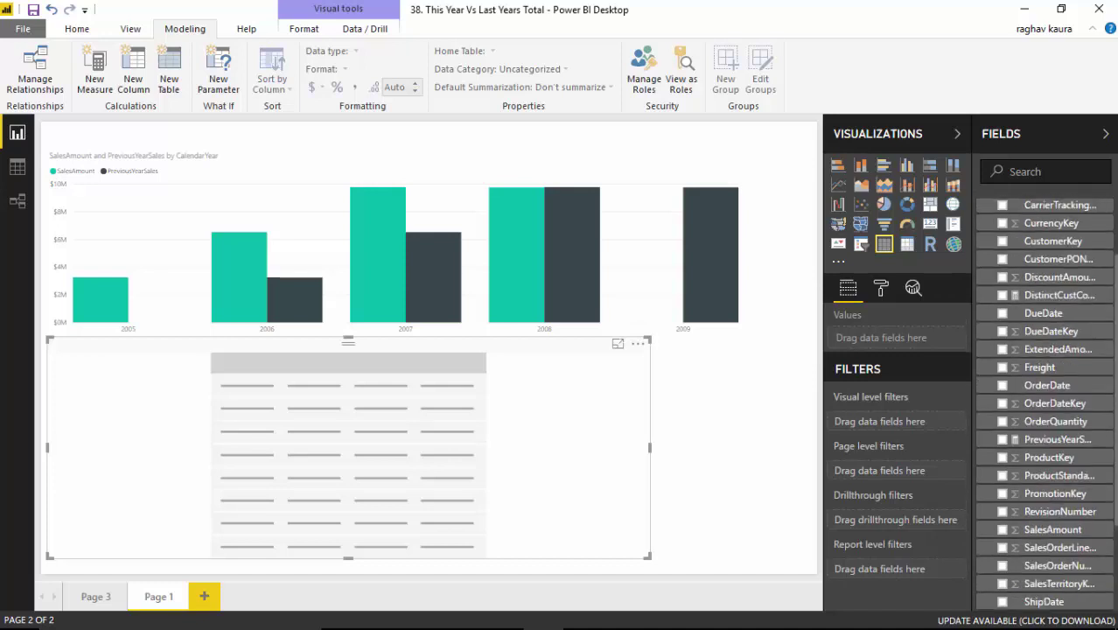
scroll(1045, 403, up, 3)
- Add SalesAmount, PreviousYearSales and CalendarYear to the table via field search
click(1023, 172)
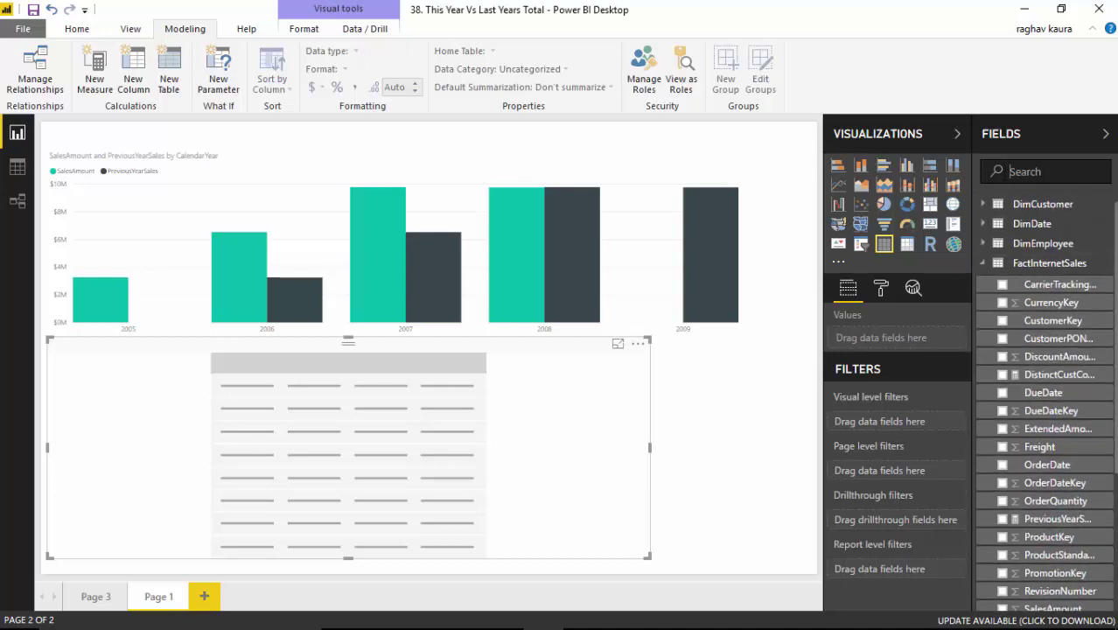
text(sales)
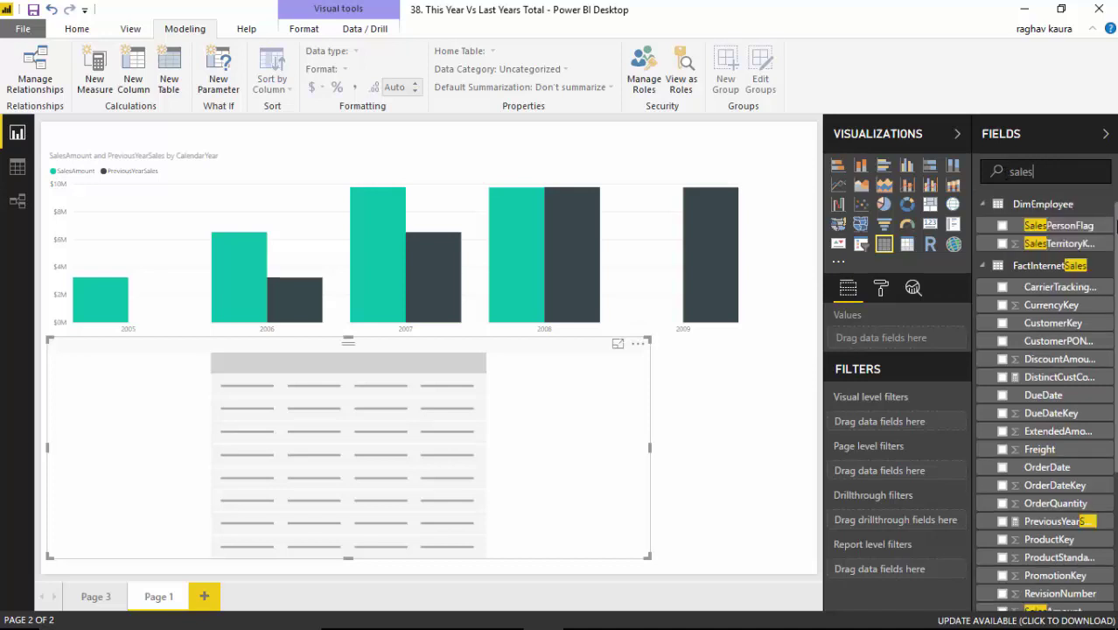
text(amo)
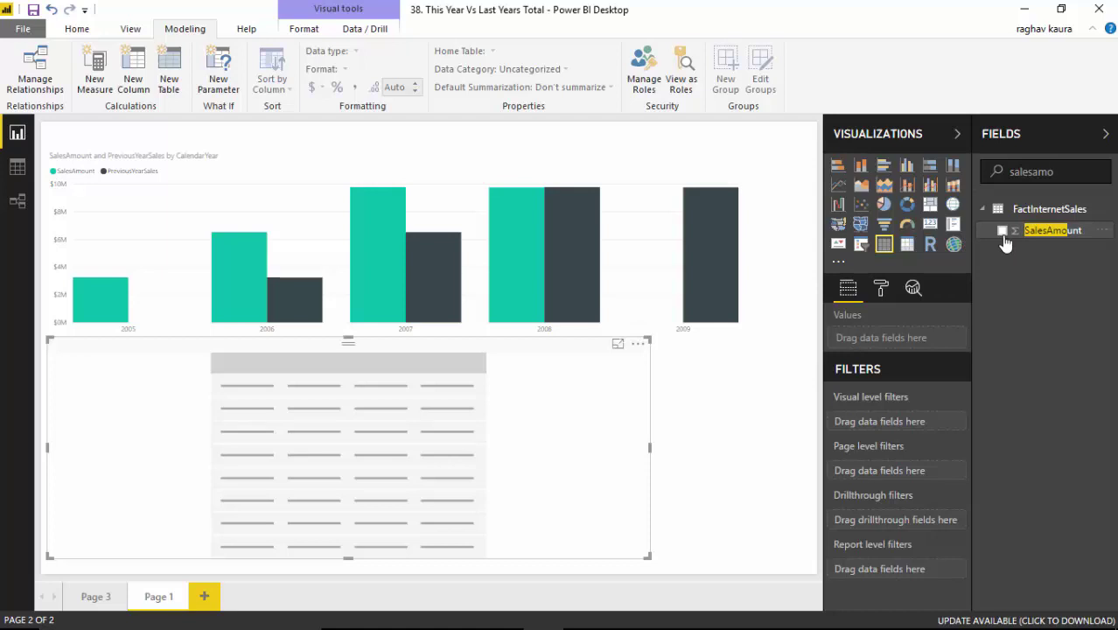
click(1002, 230)
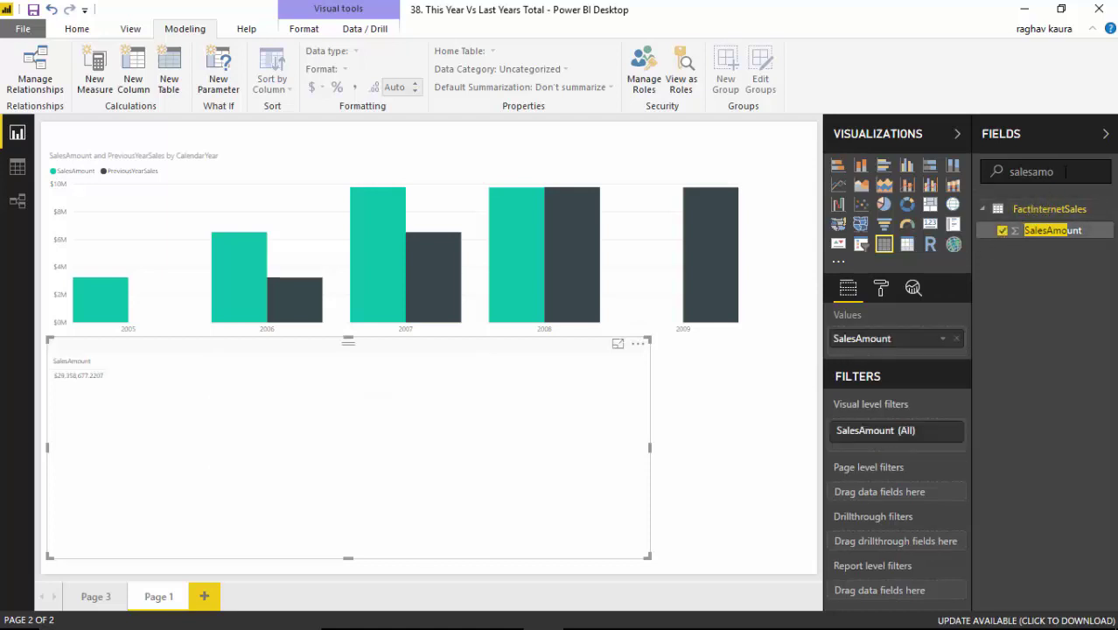
text(previo)
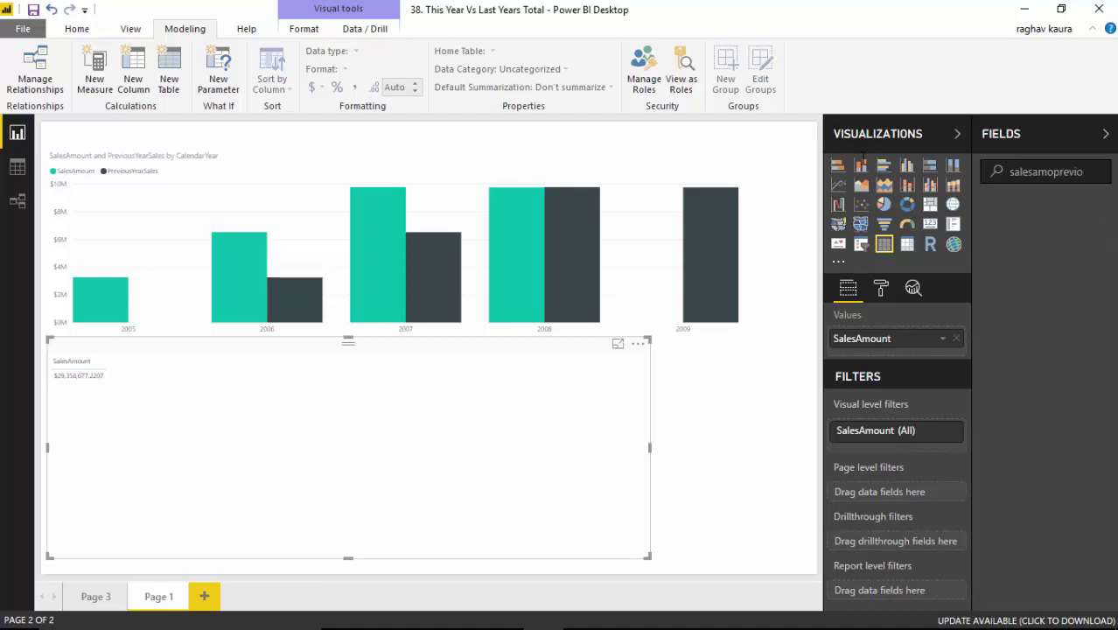
key(ctrl+a)
key(BackSpace)
text(previo)
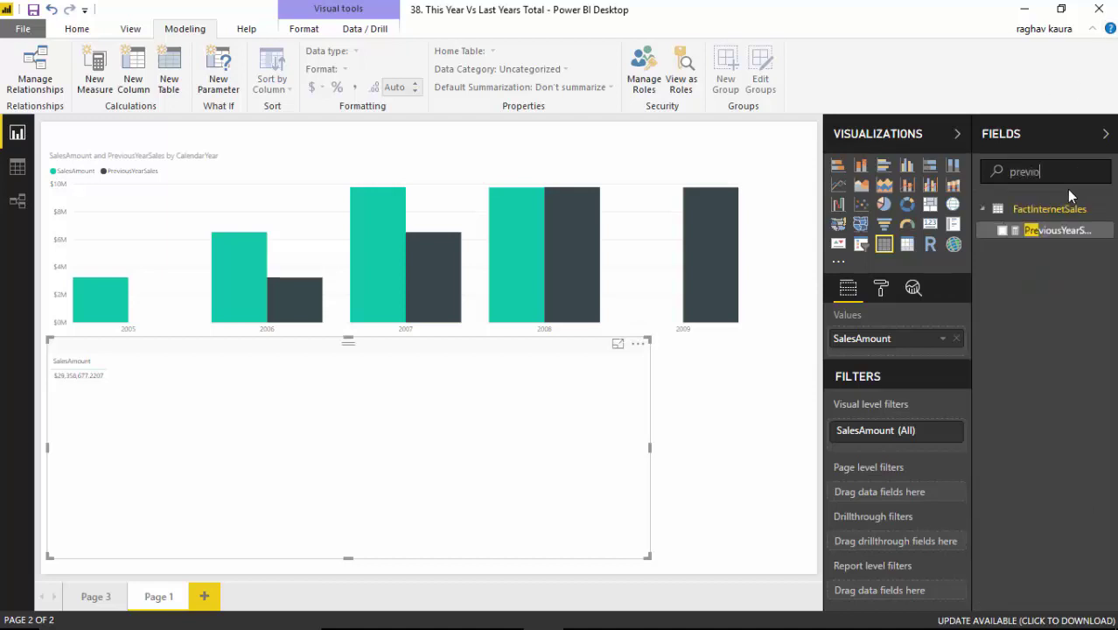
click(1003, 231)
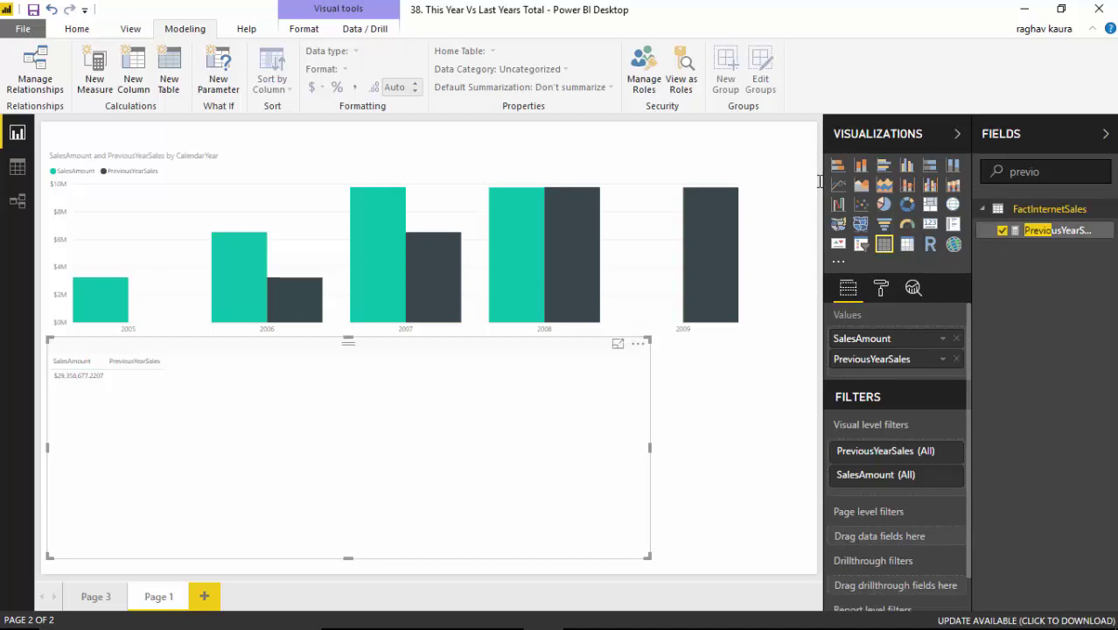
key(BackSpace)
key(BackSpace)
key(BackSpace)
key(BackSpace)
key(BackSpace)
key(BackSpace)
text(year)
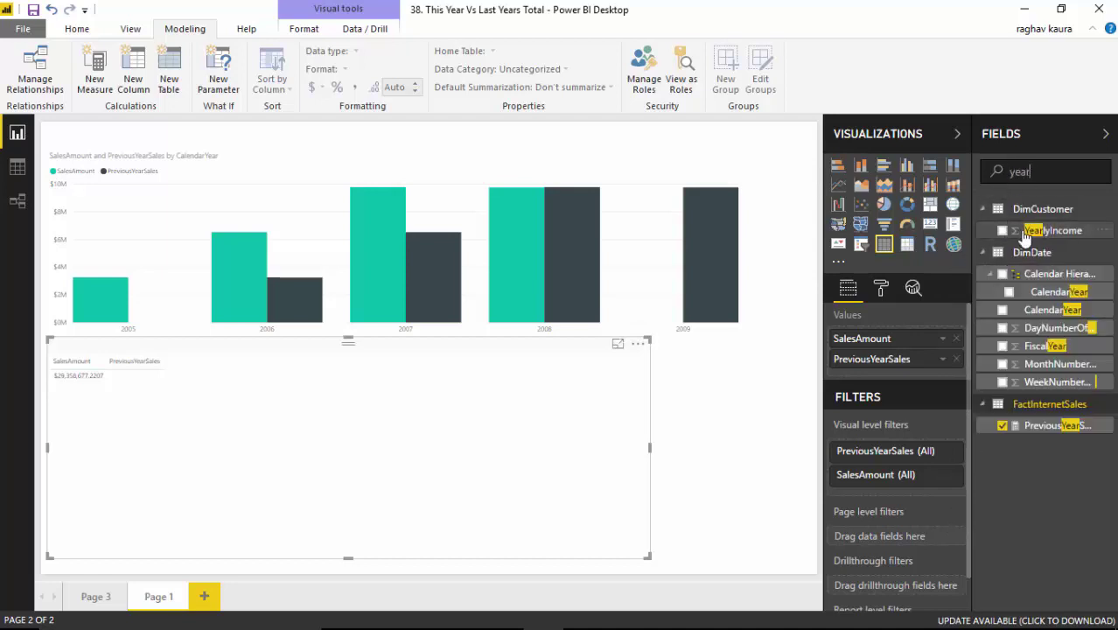
click(1009, 291)
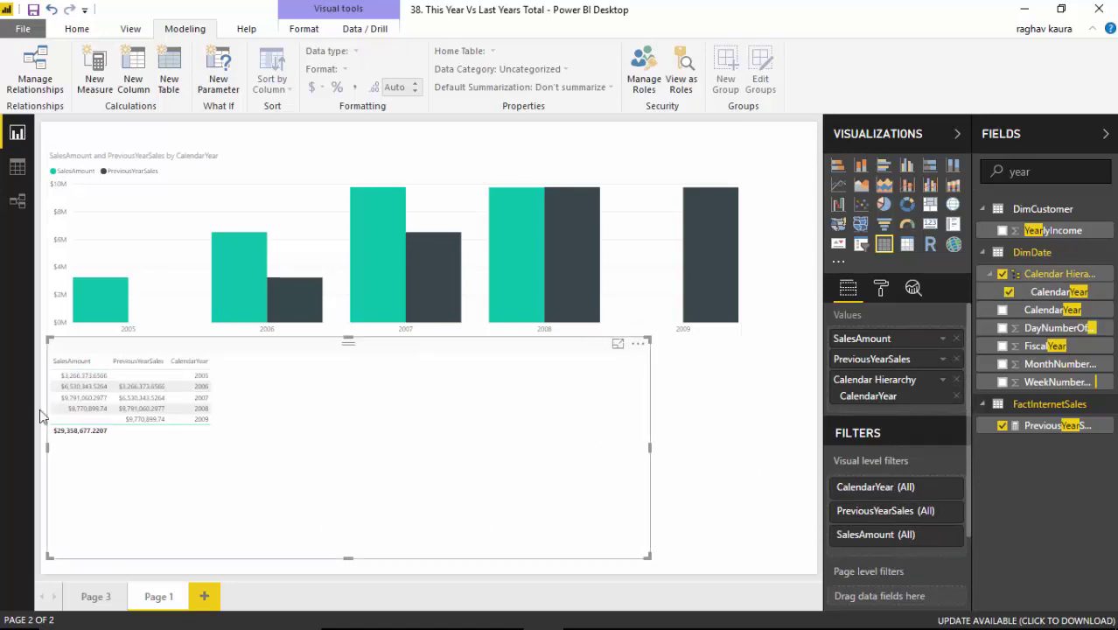
click(138, 361)
click(617, 347)
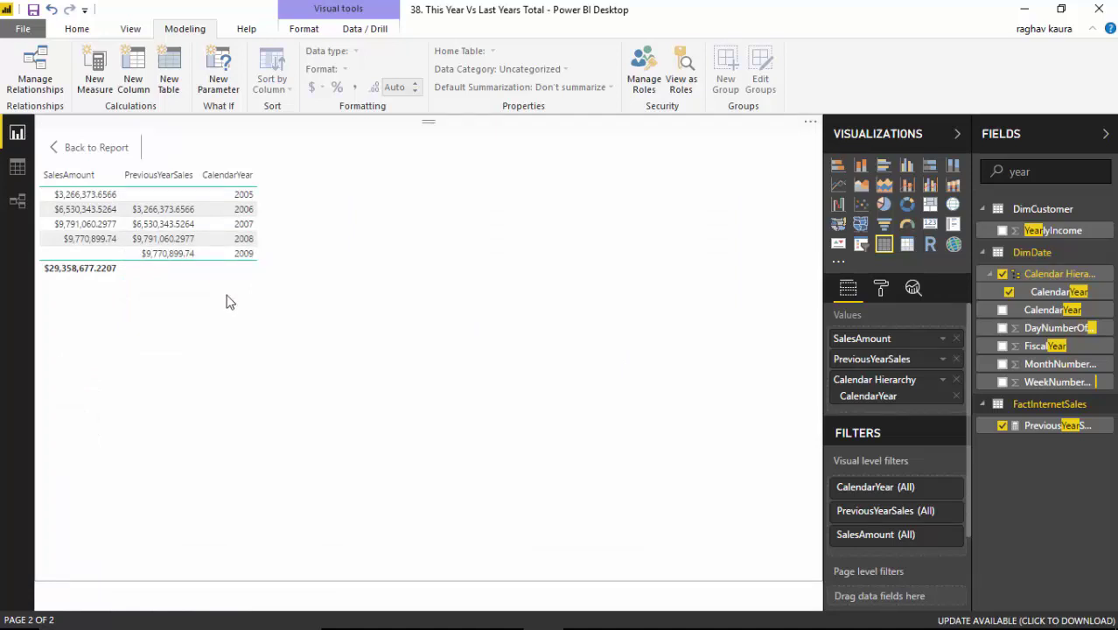
click(62, 148)
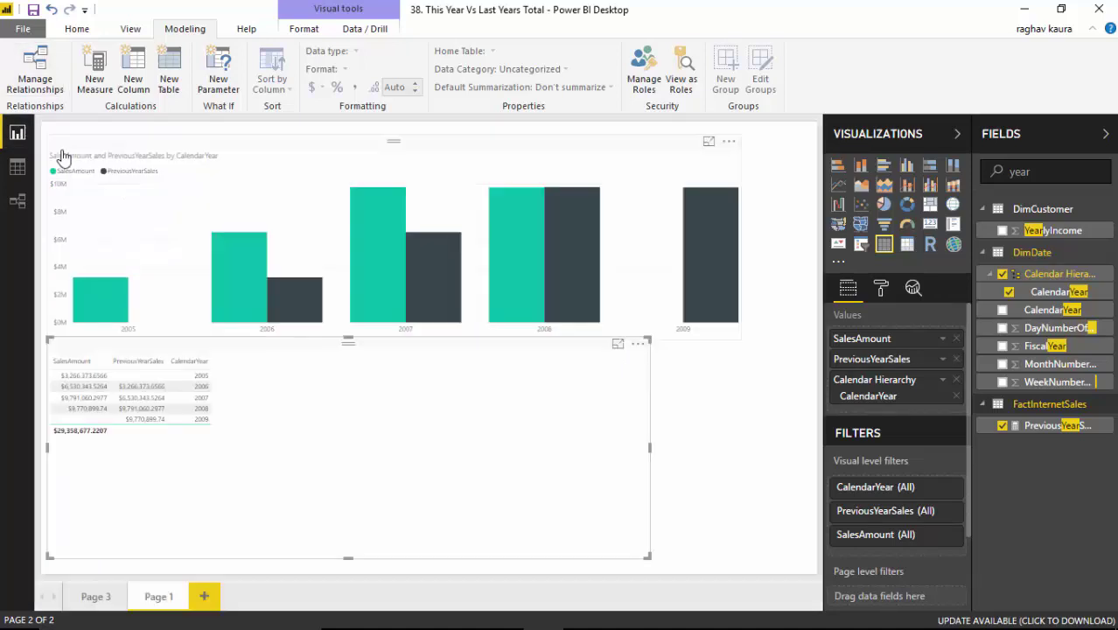